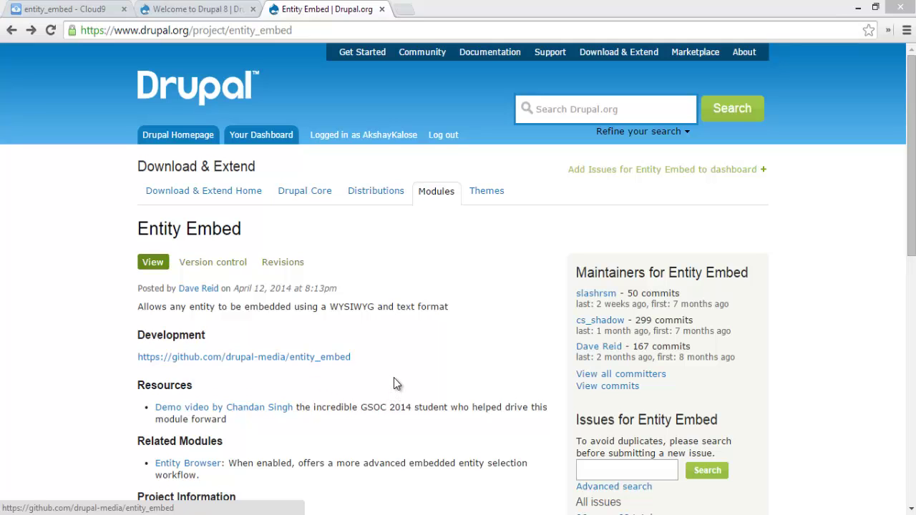
Open the GitHub repository linked on the Entity Embed project page and copy its URL
scroll(393, 379, "down", 3)
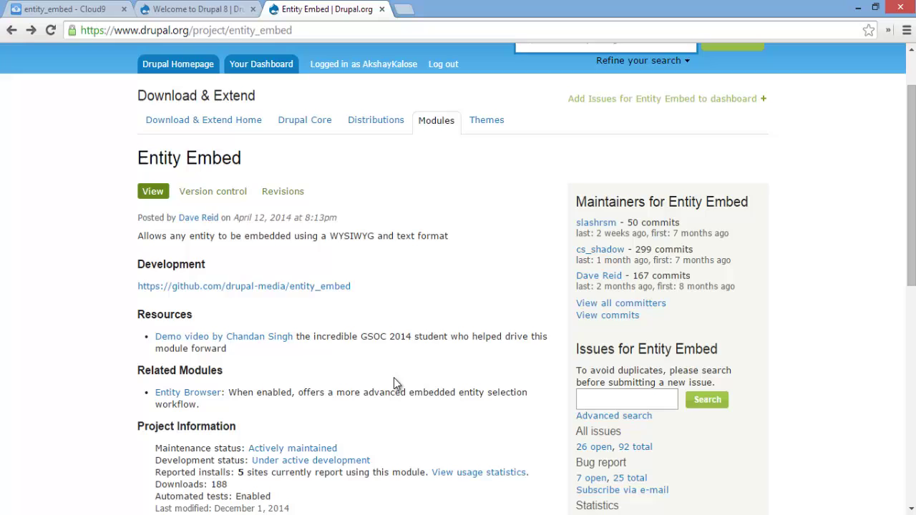
scroll(393, 384, "down", 2)
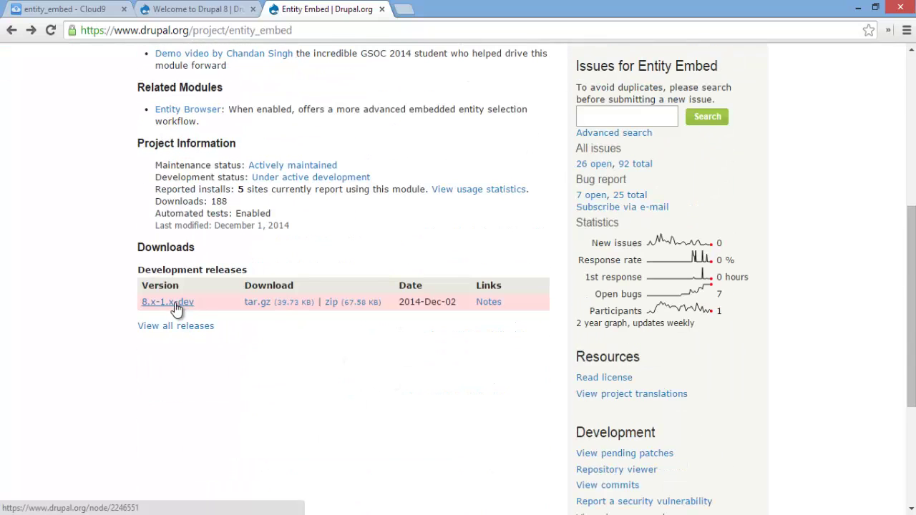
scroll(181, 310, "up", 5)
left_click(276, 357)
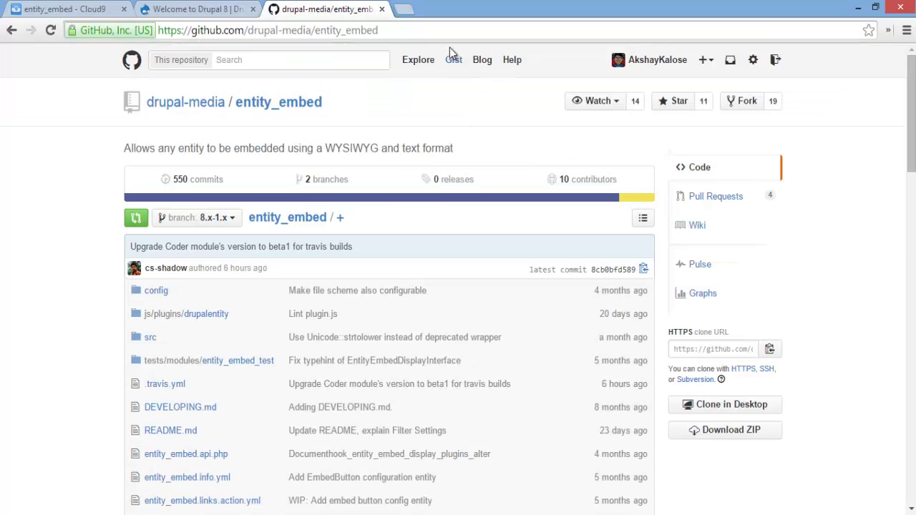
left_click(423, 30)
key("ctrl+c")
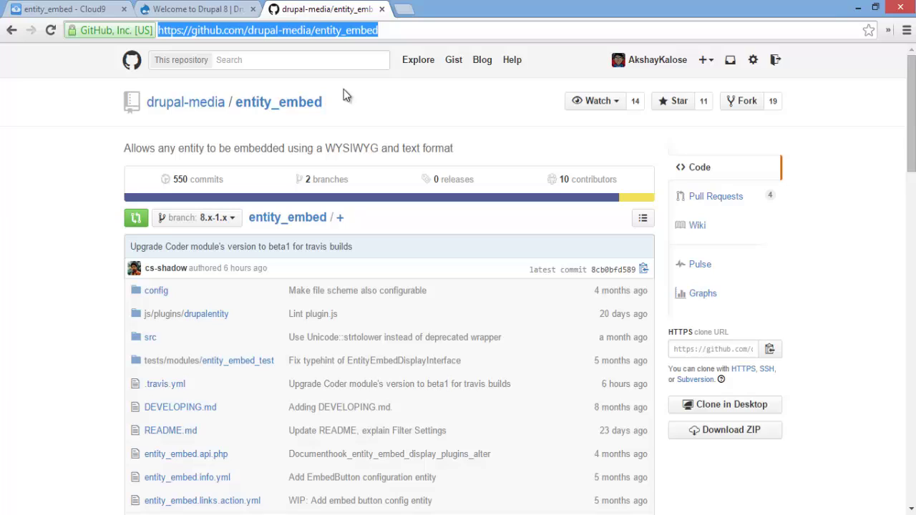
Switch to the Cloud9 workspace and, in the terminal, create a contrib directory inside modules and change into it
left_click(79, 9)
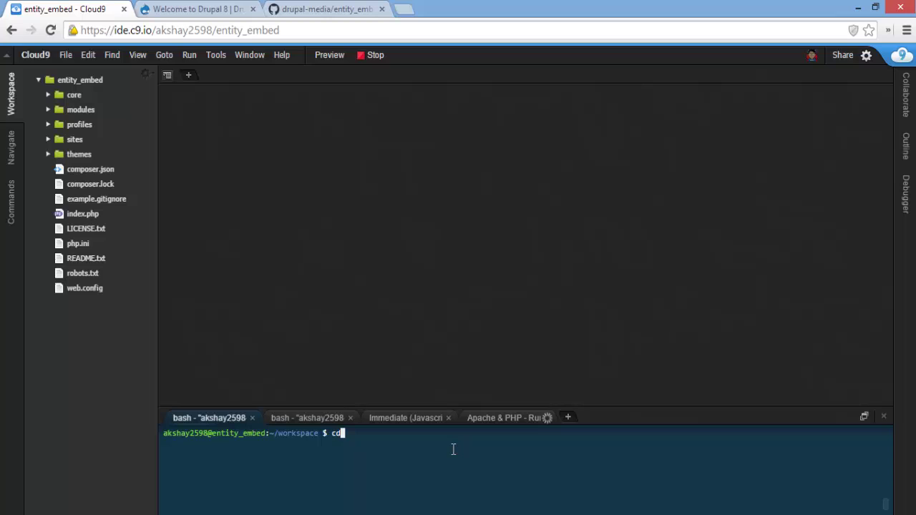
type("modules")
key("Return")
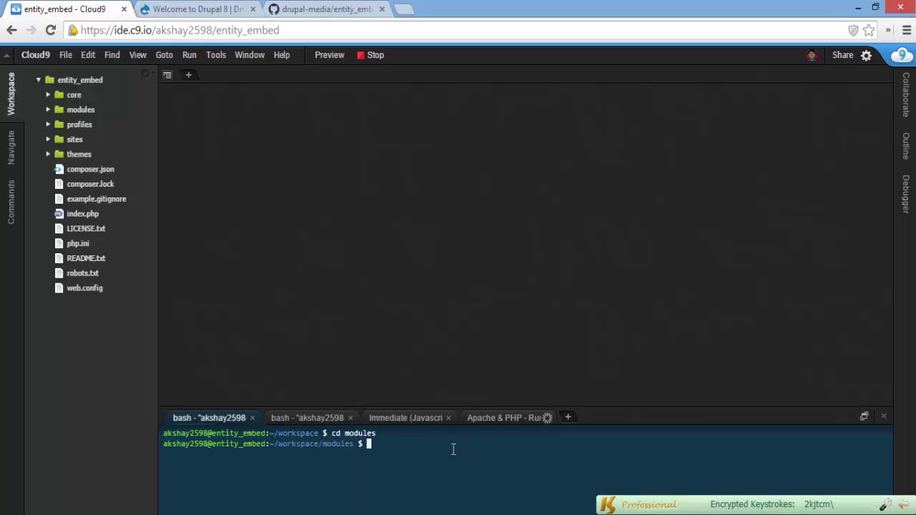
type("mkdir contrib")
key("Return")
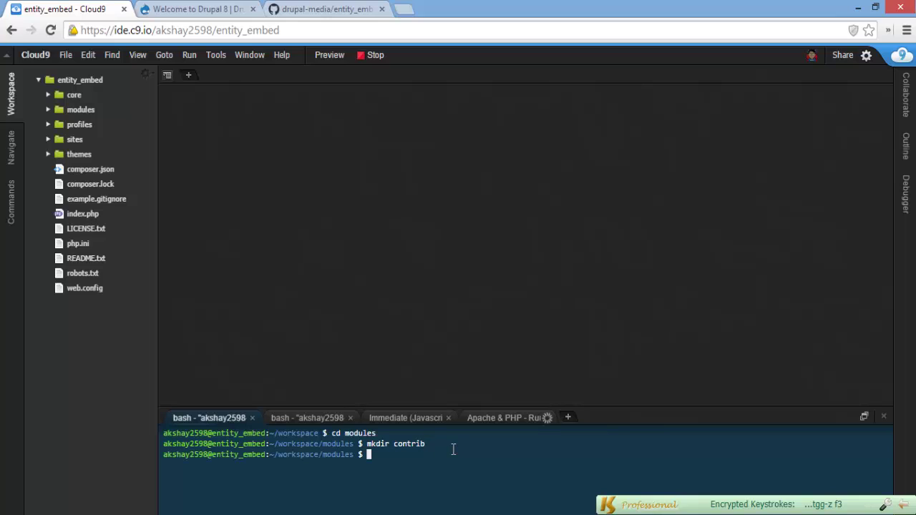
type("cd contrib")
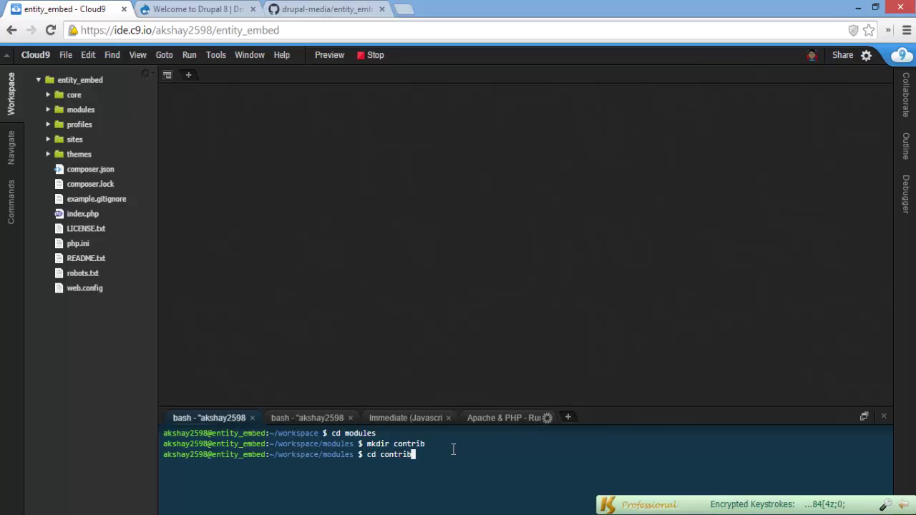
key("Return")
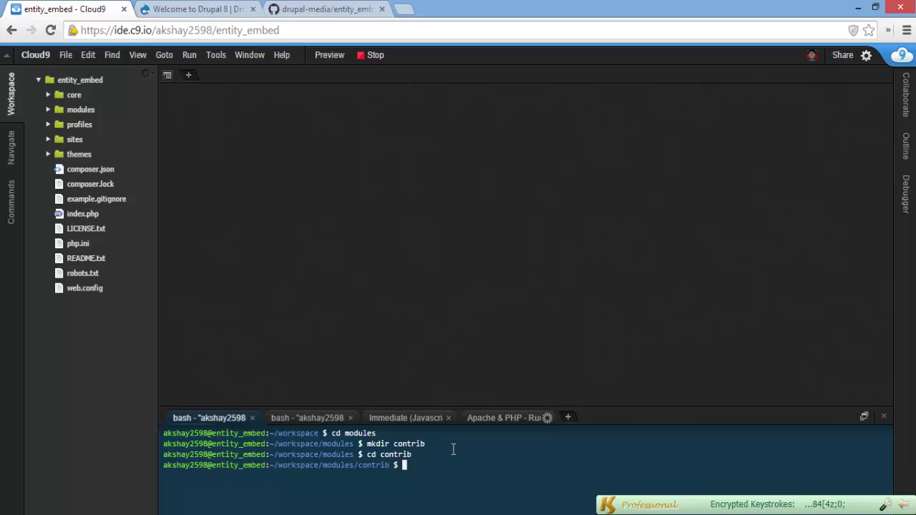
Clone the drupal-media/entity_embed GitHub repository into the contrib directory with git clone
type("git clone")
key("ctrl+v")
key("Return")
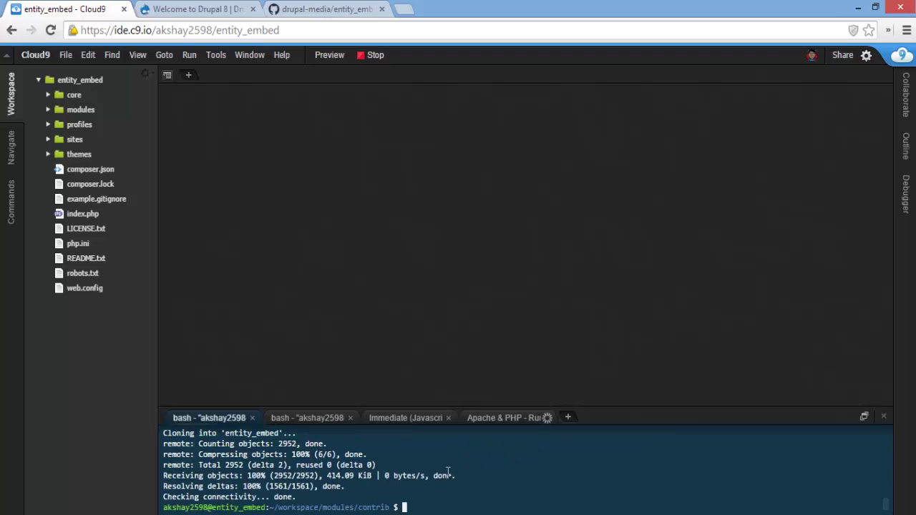
Switch to the Drupal 8 site and open its Extend page of modules
left_click(235, 7)
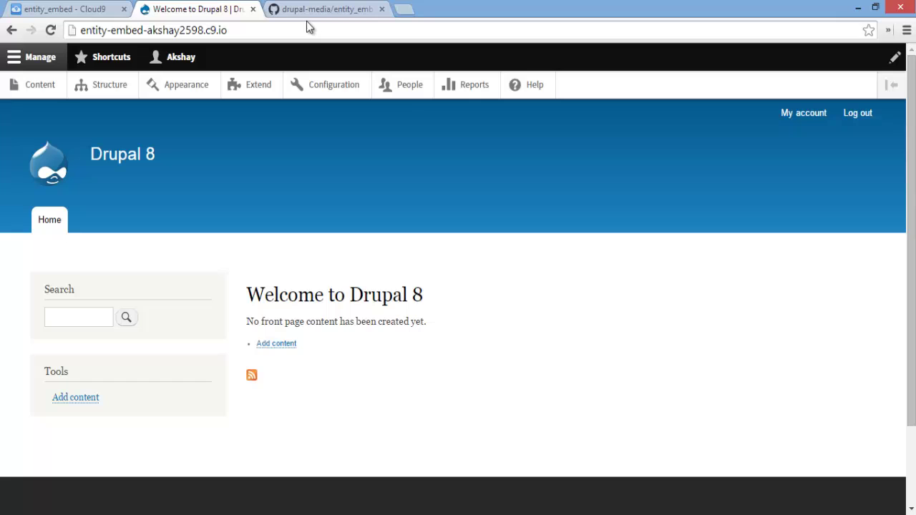
left_click_drag(277, 25, 80, 30)
left_click(234, 22)
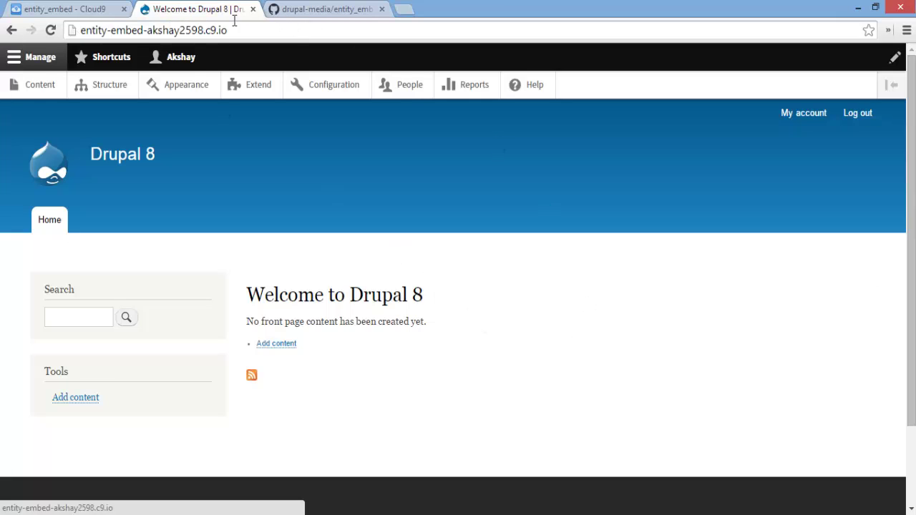
left_click(257, 92)
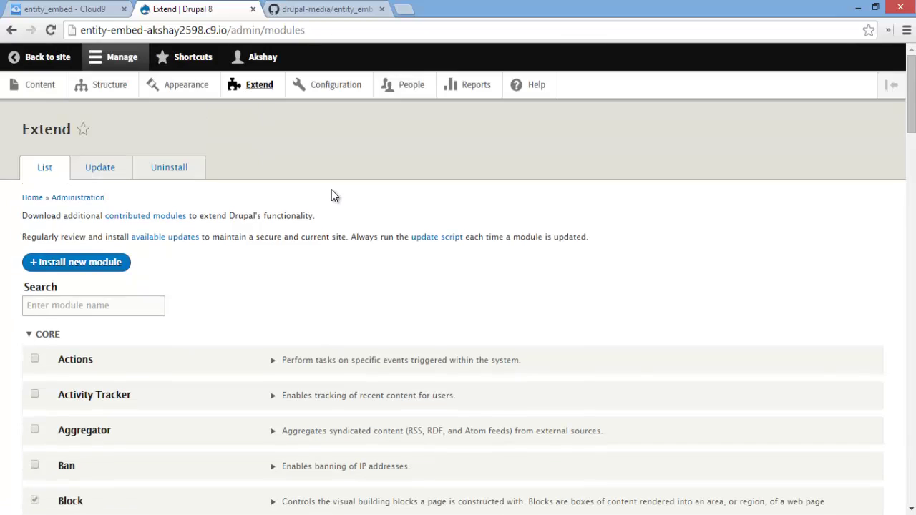
Enable the Entity Embed module in the Filters group, save the configuration and check its entry in the module list
scroll(331, 189, "down", 4)
scroll(331, 190, "down", 20)
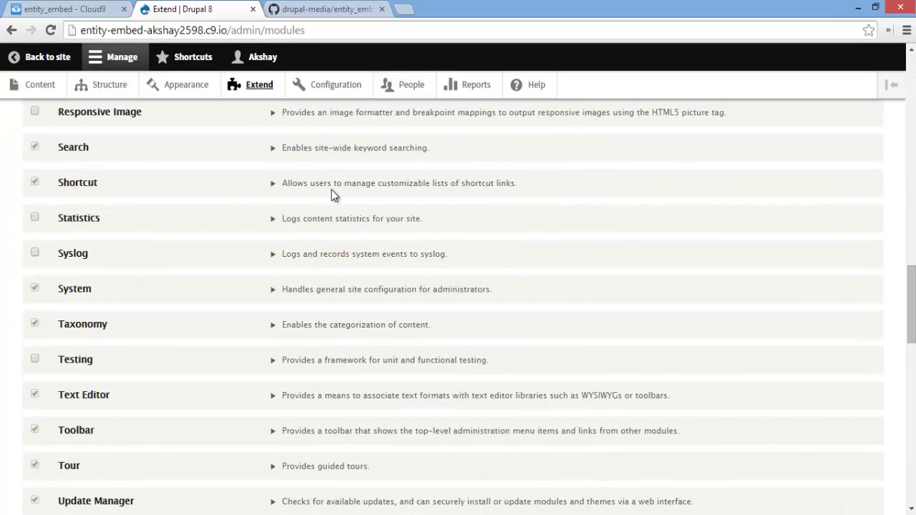
scroll(331, 190, "down", 4)
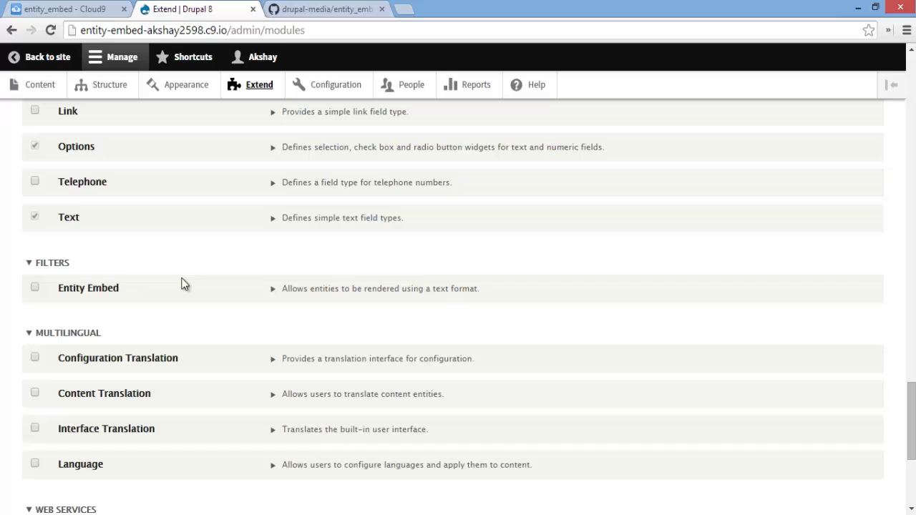
left_click(37, 289)
scroll(184, 295, "down", 4)
left_click(90, 440)
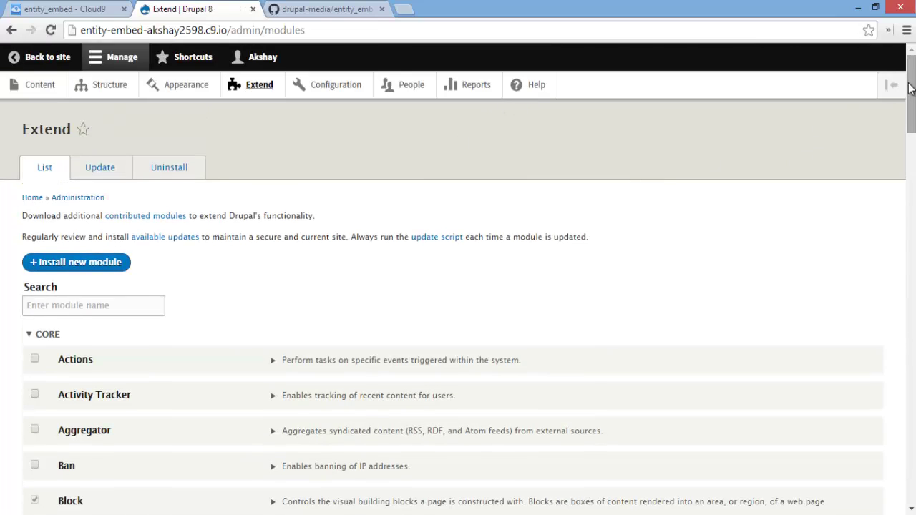
left_click_drag(910, 87, 597, 405)
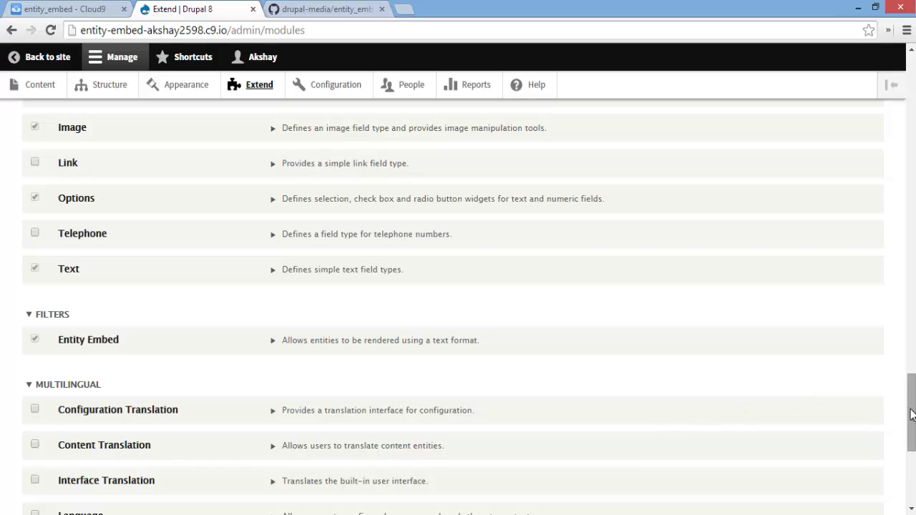
left_click_drag(910, 412, 910, 95)
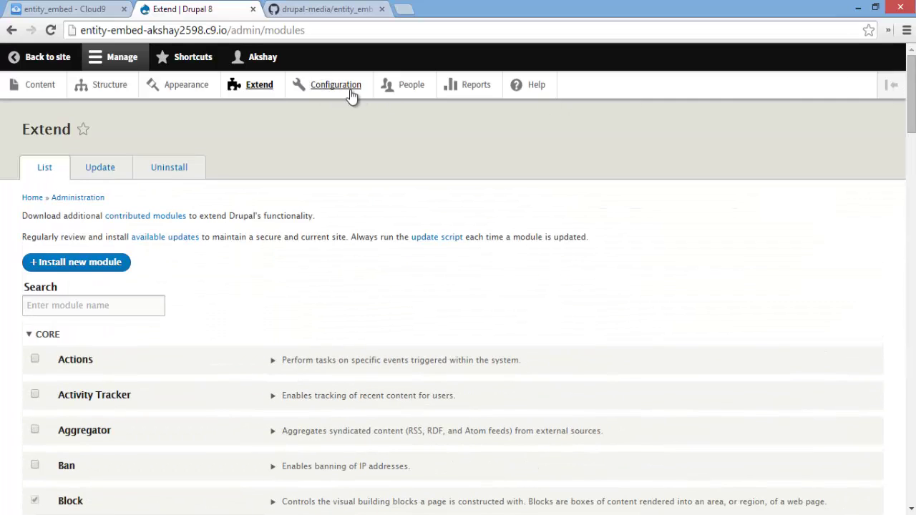
Open the Embed buttons configuration under Content authoring and review the existing Node button and its entity type
left_click(350, 90)
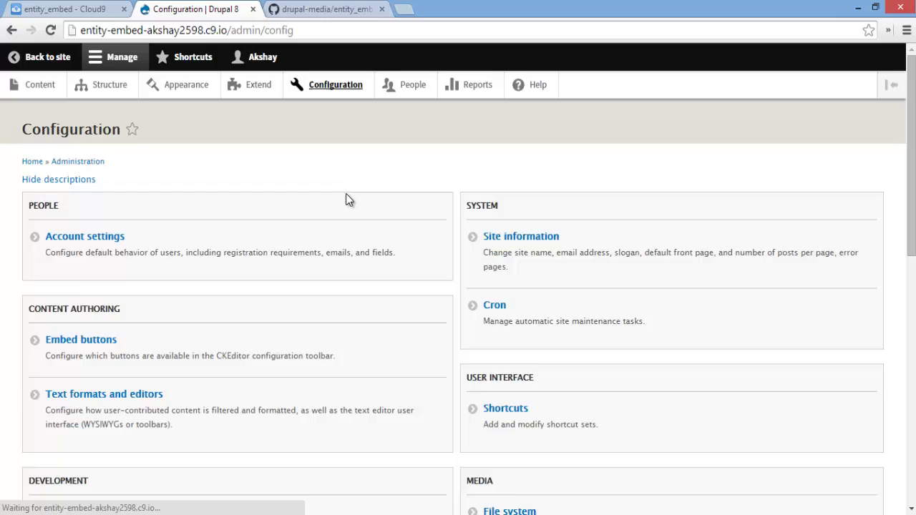
scroll(346, 198, "down", 1)
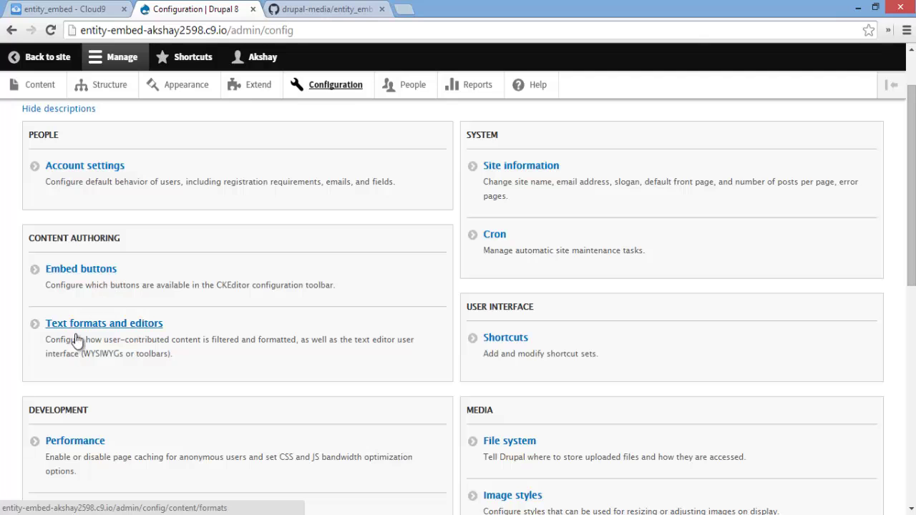
left_click(82, 272)
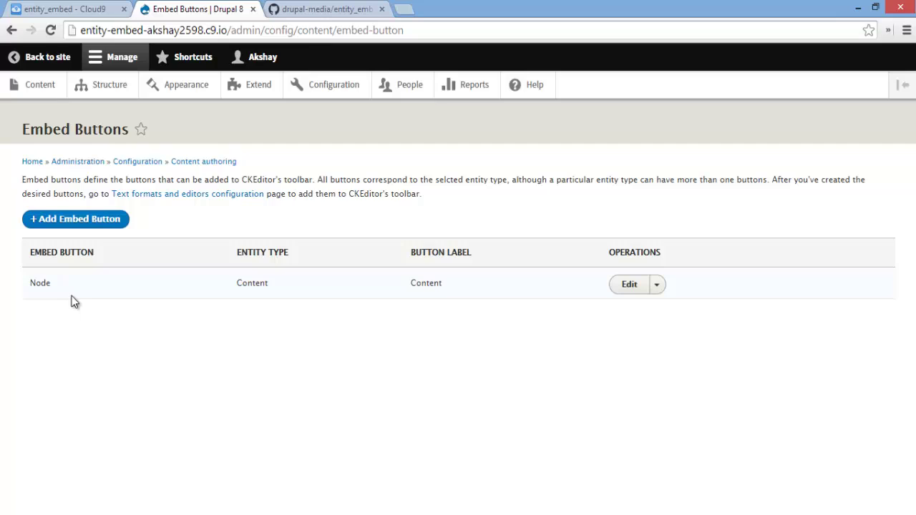
double_click(47, 284)
left_click_drag(238, 284, 276, 284)
left_click(294, 284)
Start a new embed button with the label Comment and the entity type Comment
left_click(104, 225)
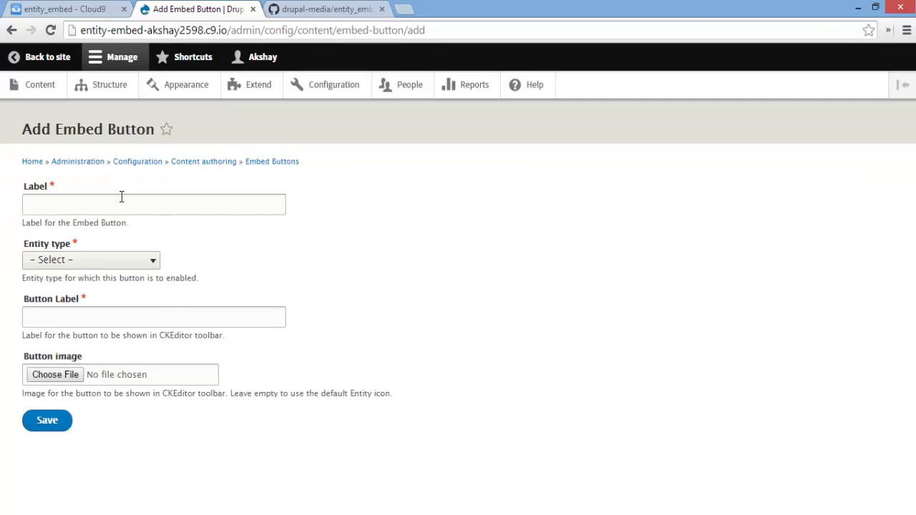
left_click(122, 204)
type("Comment")
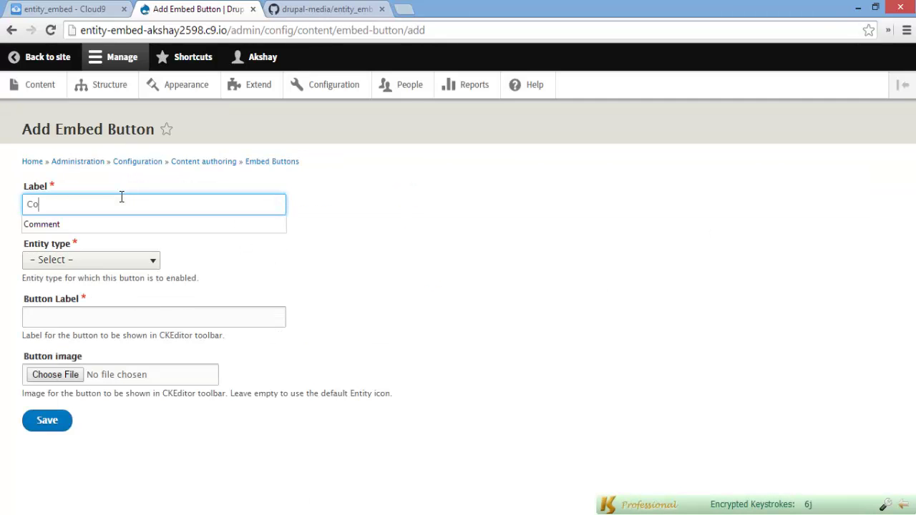
left_click(91, 226)
left_click(129, 260)
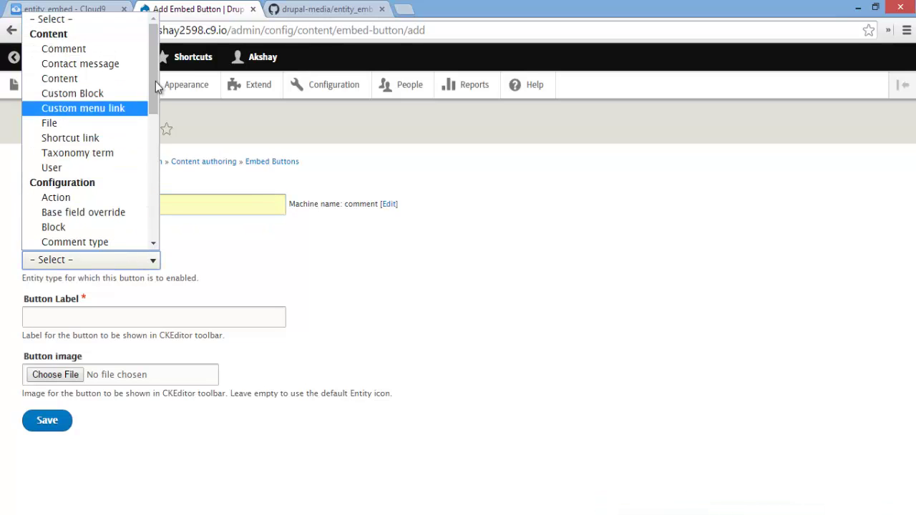
mouse_move(154, 50)
left_mouse_down()
mouse_move(151, 200)
mouse_move(151, 43)
left_mouse_up()
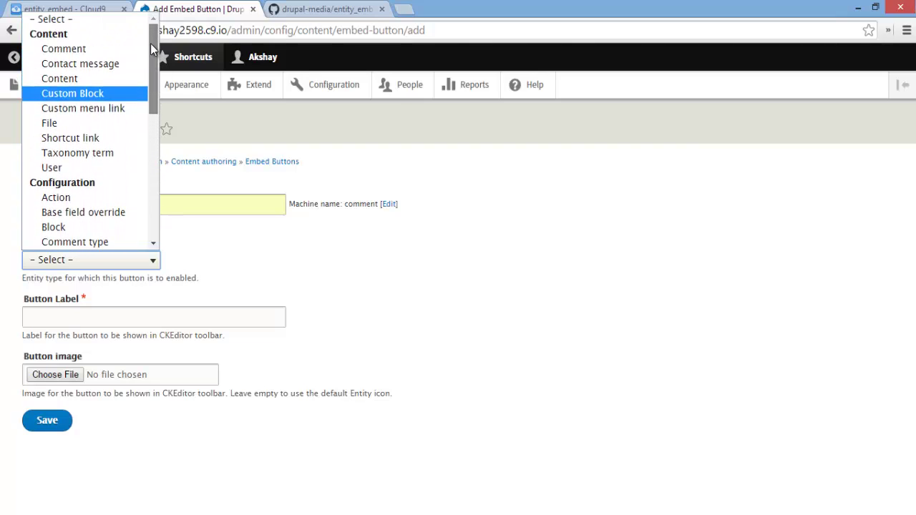
left_click(107, 48)
Give the new embed button the button label Comment and save it
left_click(121, 317)
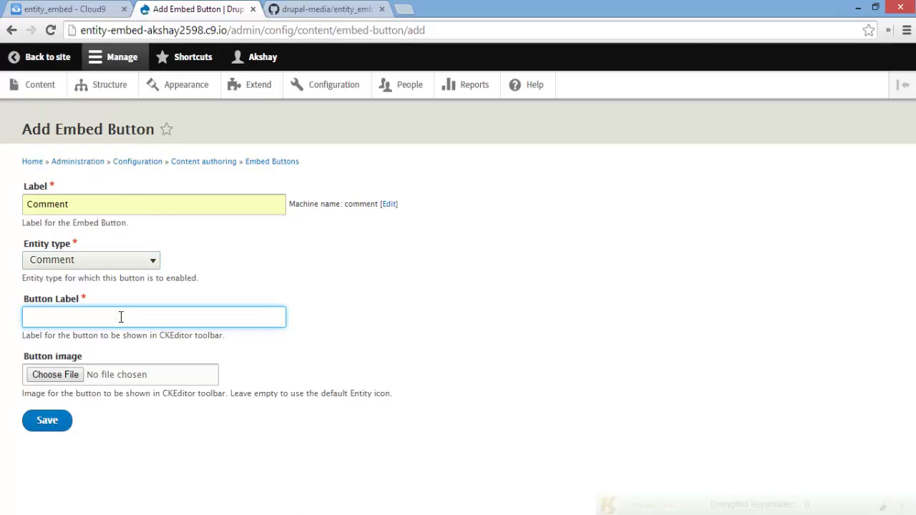
type("Comm")
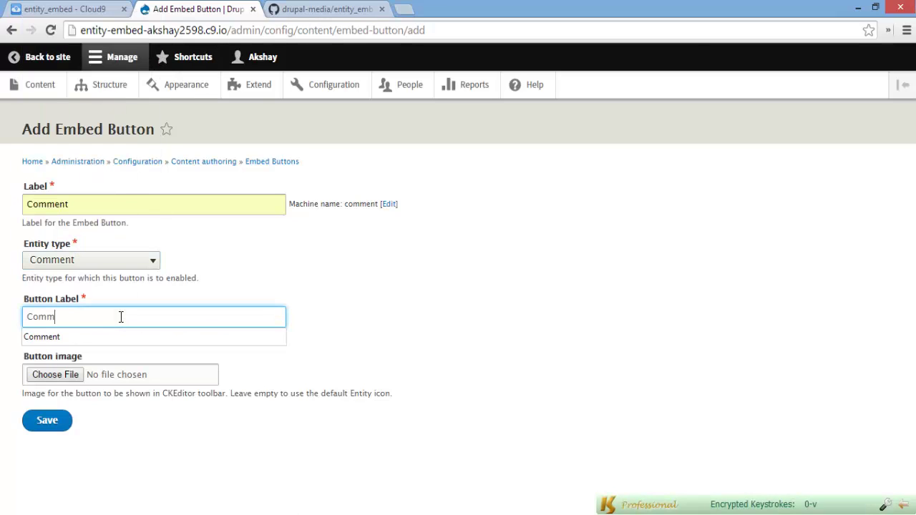
left_click(105, 336)
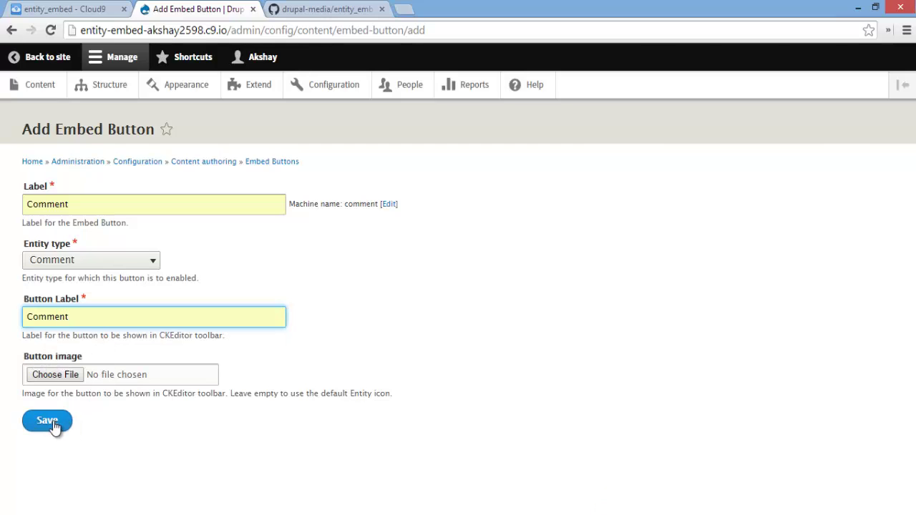
left_click(60, 444)
left_click(58, 423)
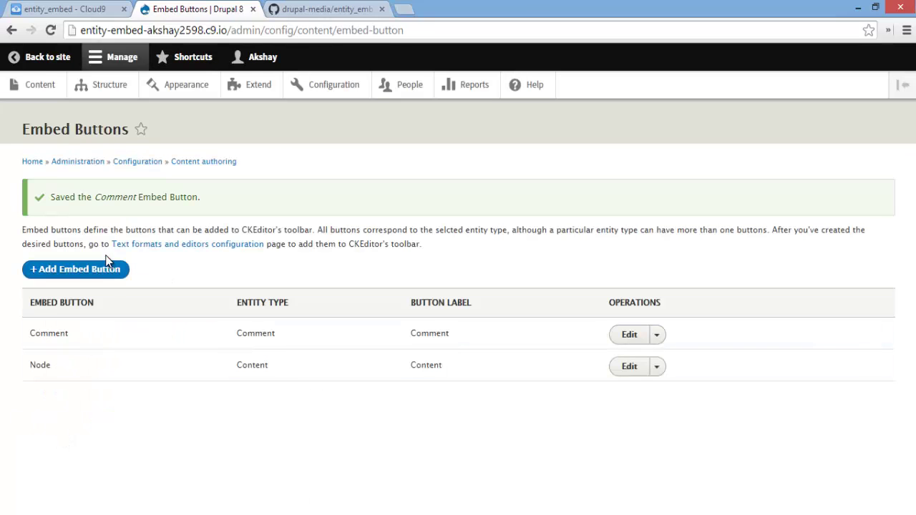
Start another embed button with the label Role and the entity type Role from the Configuration group
left_click(107, 270)
left_click(120, 202)
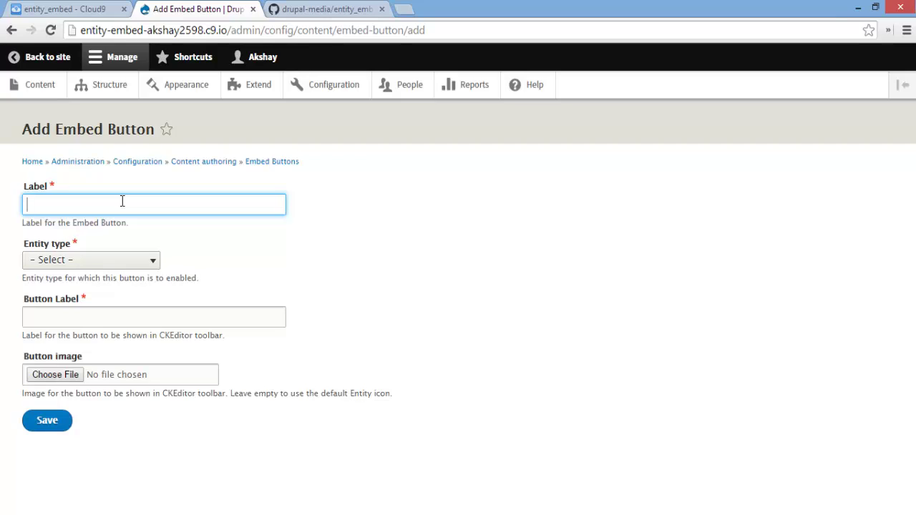
type("Rol")
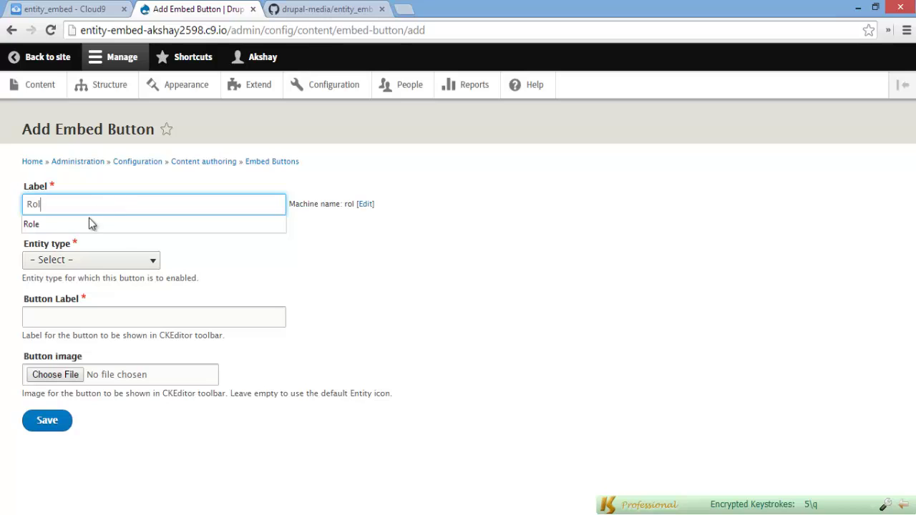
left_click(88, 222)
left_click(90, 259)
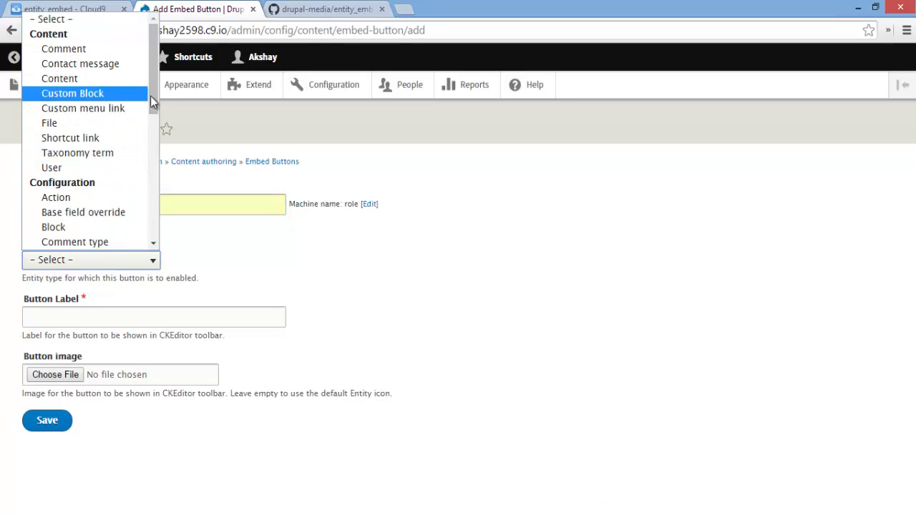
scroll(152, 102, "down", 1)
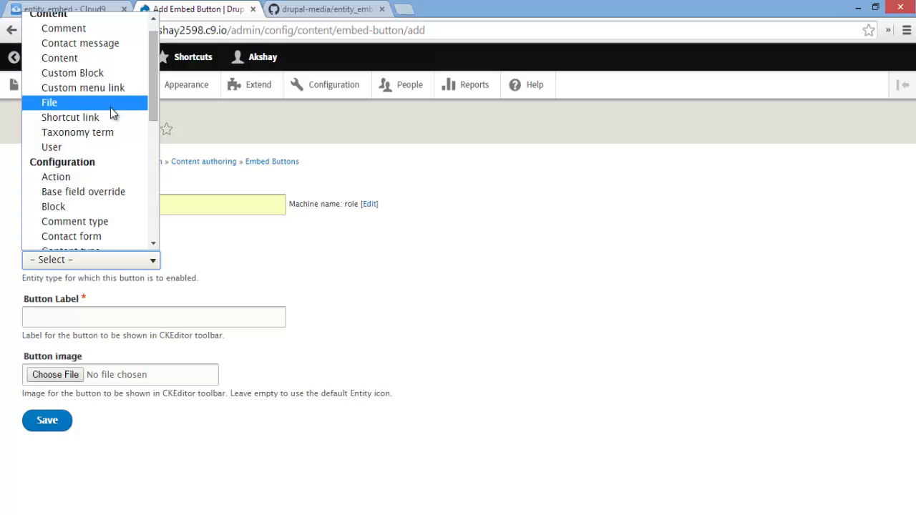
left_click_drag(155, 99, 145, 214)
left_click(59, 146)
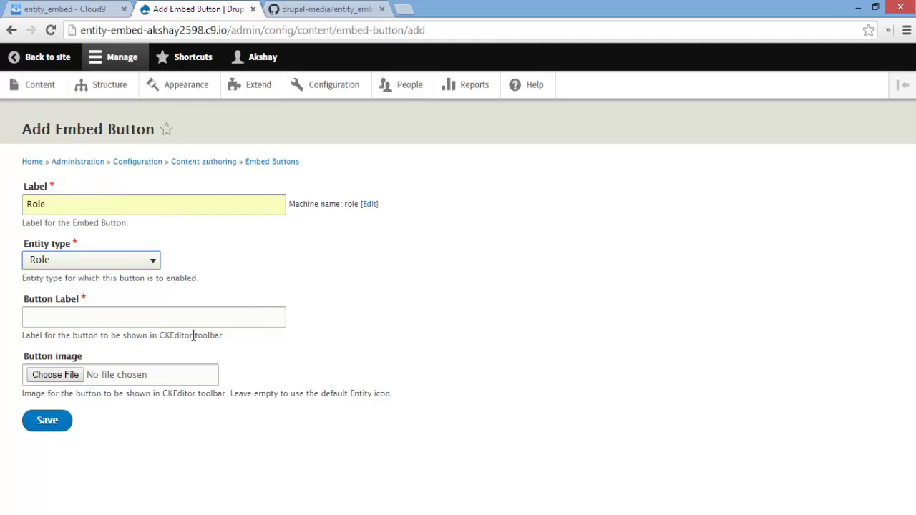
Give the new embed button the button label Role and save it
left_click(101, 308)
type("R")
left_click(94, 334)
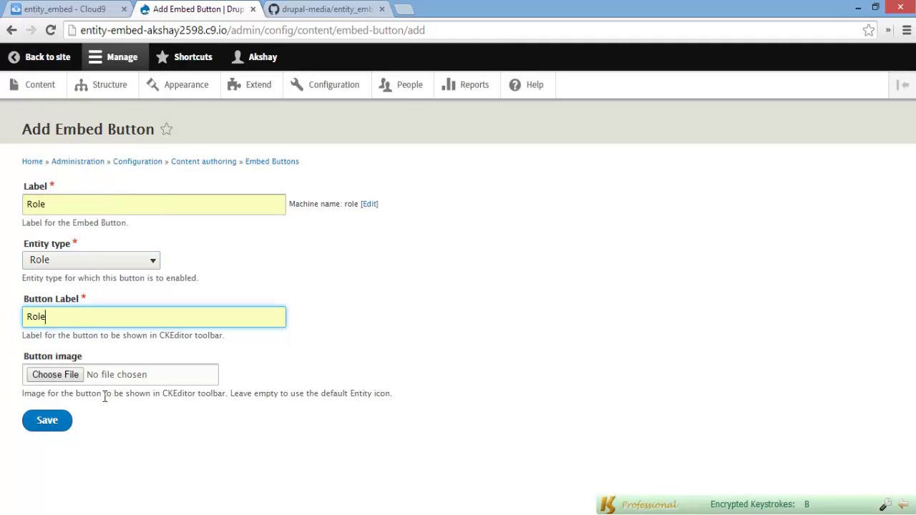
left_click(49, 428)
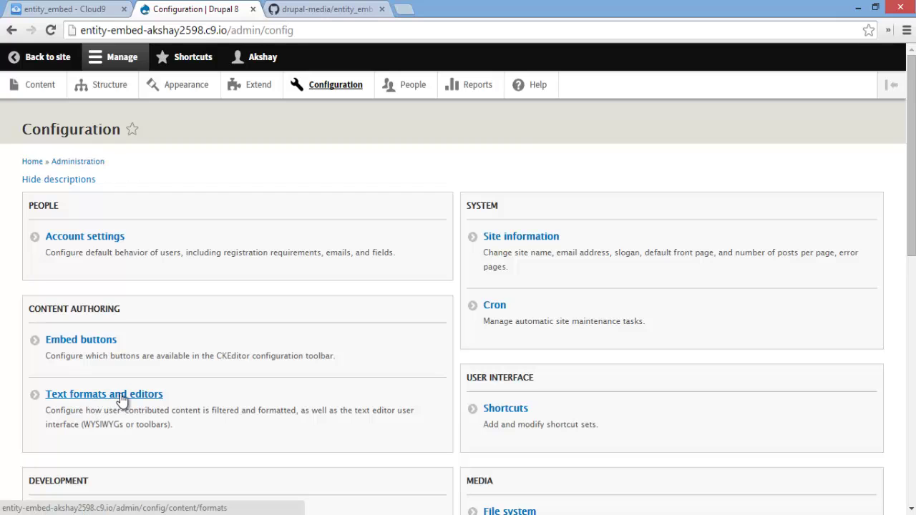
Open the configuration of the Full HTML text format under Text formats and editors, at its CKEditor toolbar settings
left_click(135, 401)
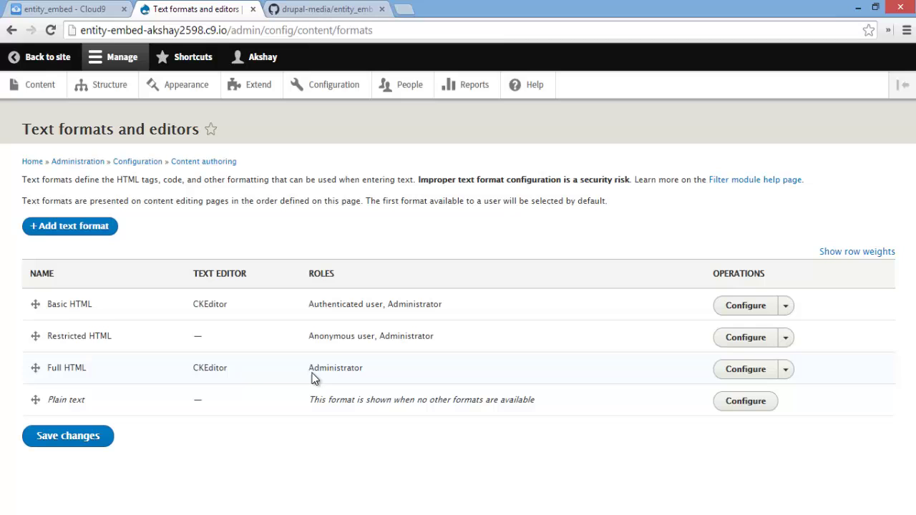
left_click(742, 380)
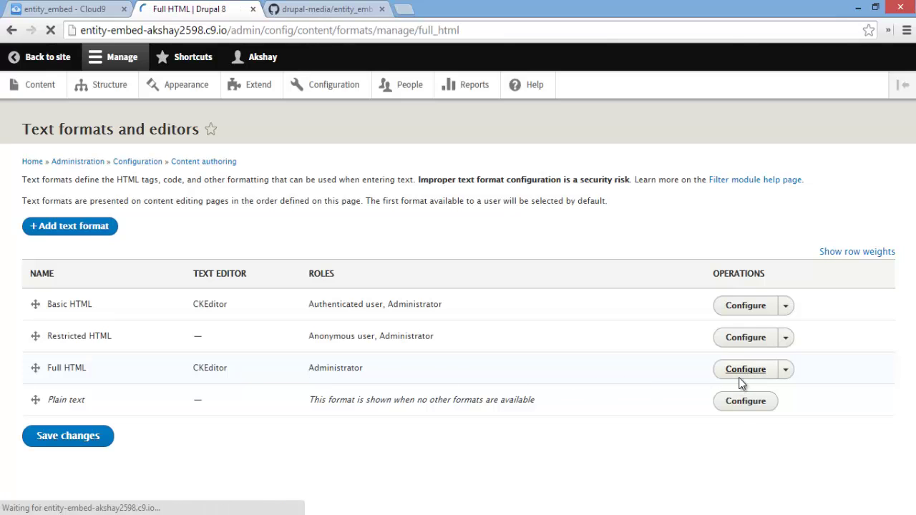
scroll(540, 330, "down", 3)
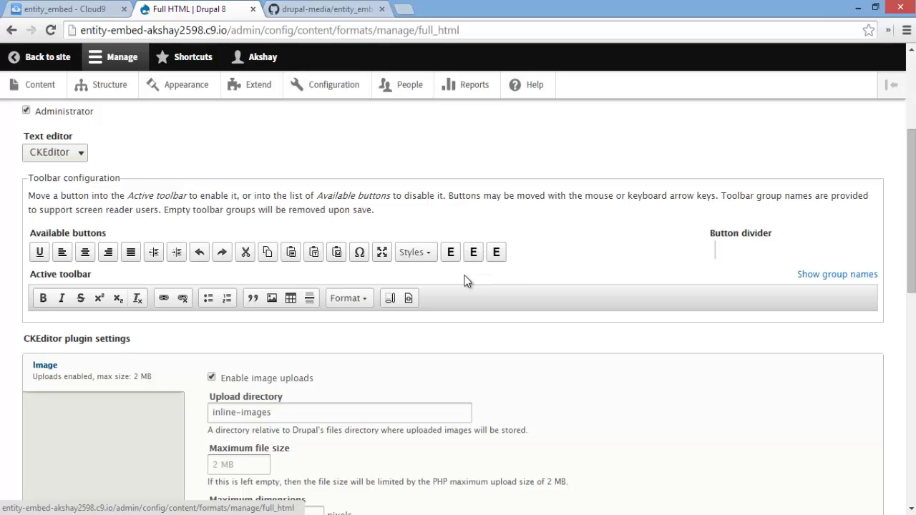
Show the toolbar's group names and add a button group named Entity Embed after the Tools group
left_click(816, 285)
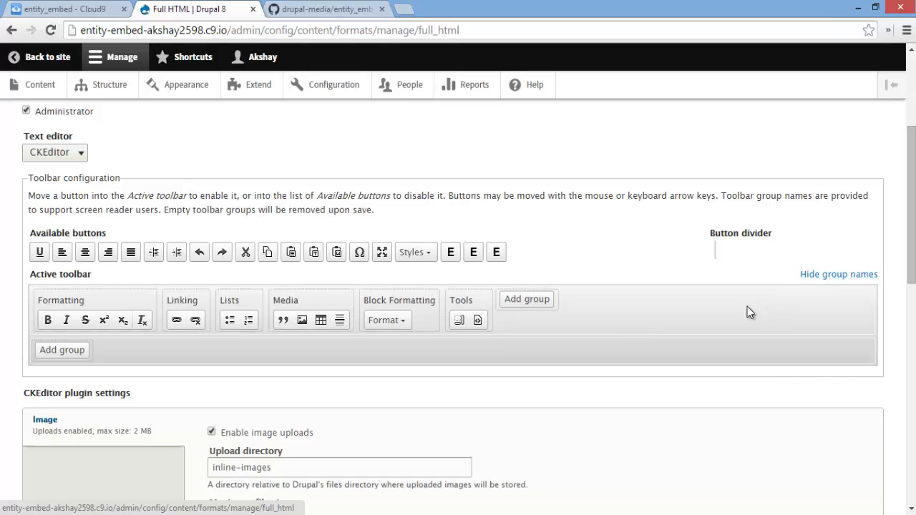
left_click(537, 300)
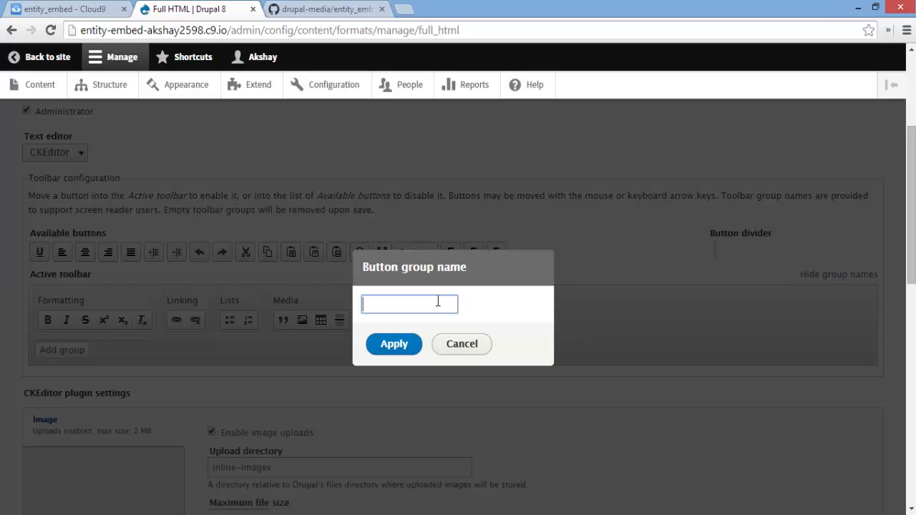
type("Entity ")
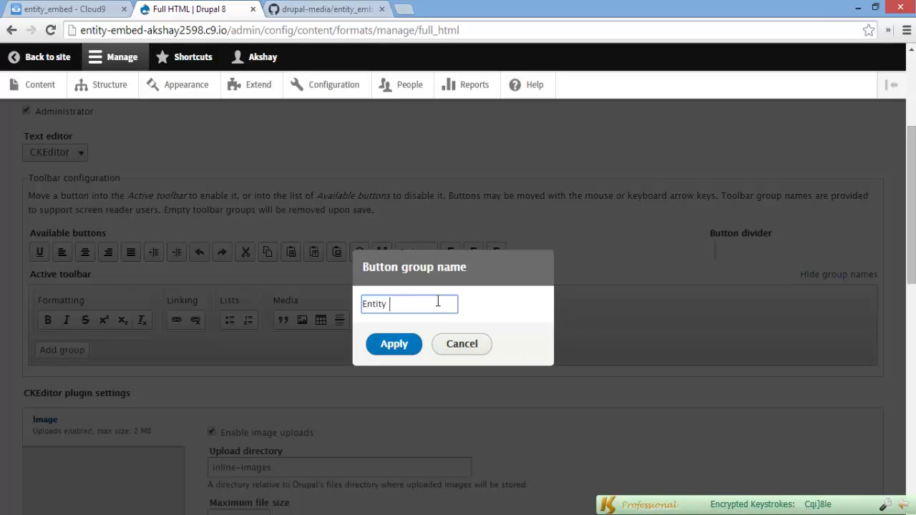
type("Embed")
left_click(399, 346)
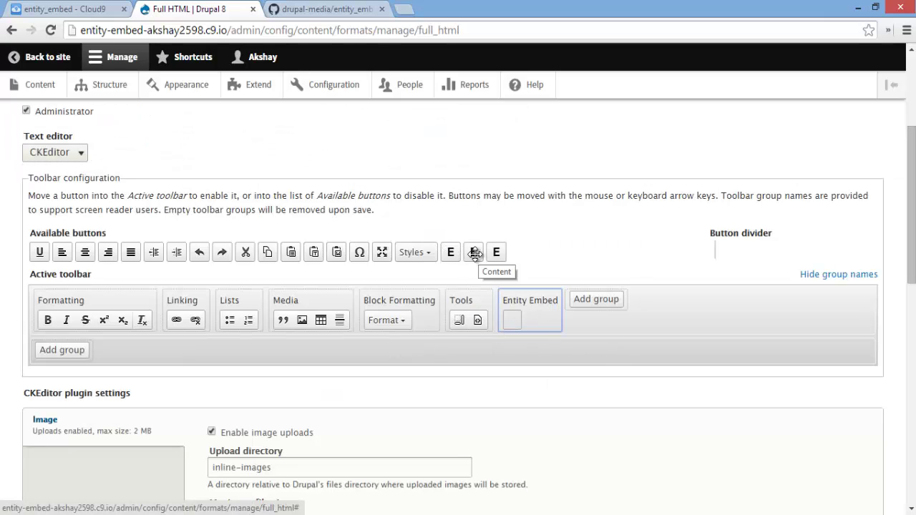
Move the three available E embed buttons into the Entity Embed group of the active toolbar, starting with Content
left_click_drag(475, 254, 513, 320)
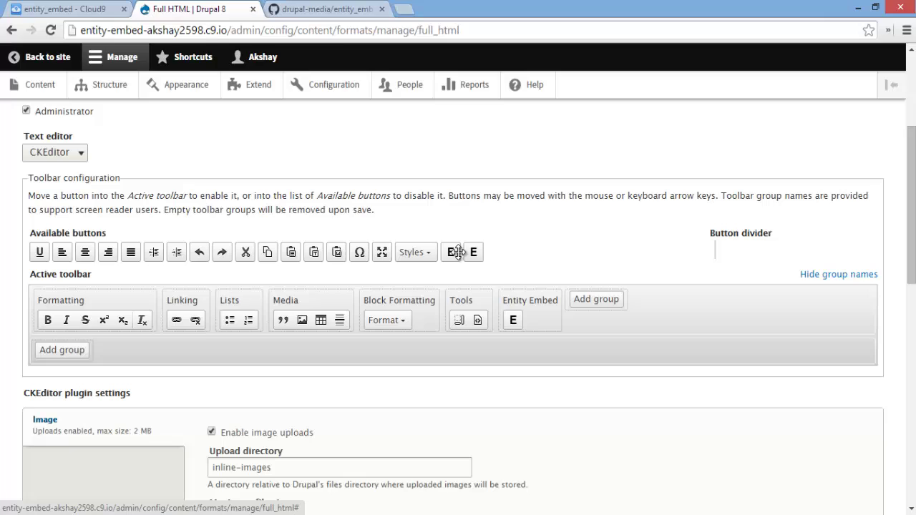
left_click_drag(456, 252, 544, 320)
left_click_drag(453, 262, 535, 321)
left_click_drag(455, 248, 547, 316)
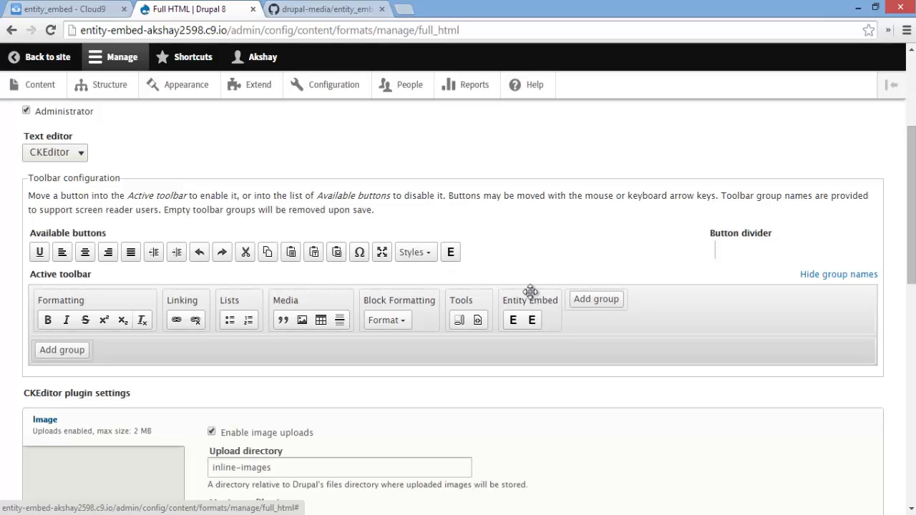
left_click_drag(450, 251, 551, 320)
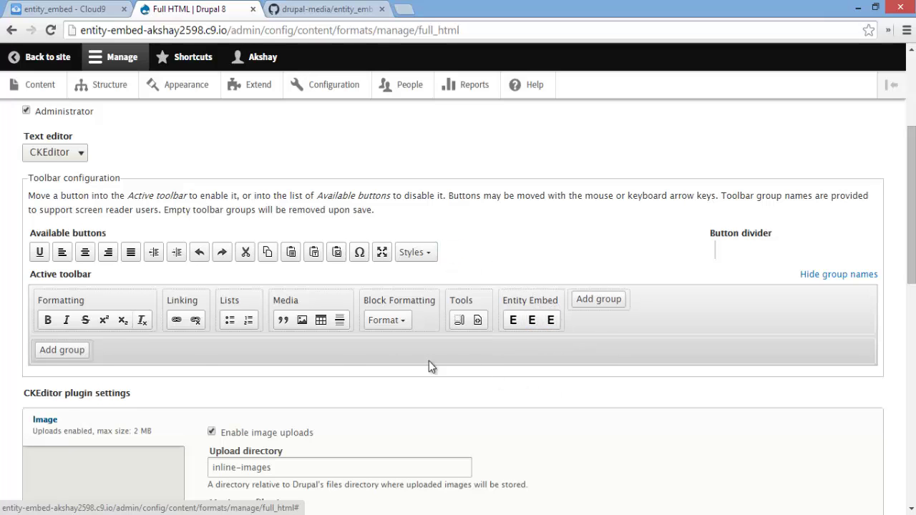
Enable the Display embedded entities filter for Full HTML and save the configuration
scroll(336, 387, "down", 4)
scroll(339, 390, "down", 3)
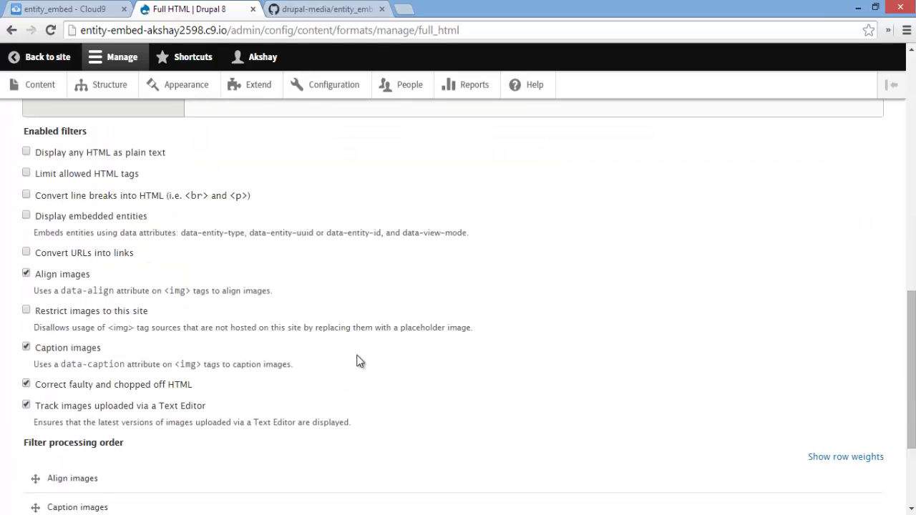
left_click(132, 218)
scroll(251, 280, "down", 3)
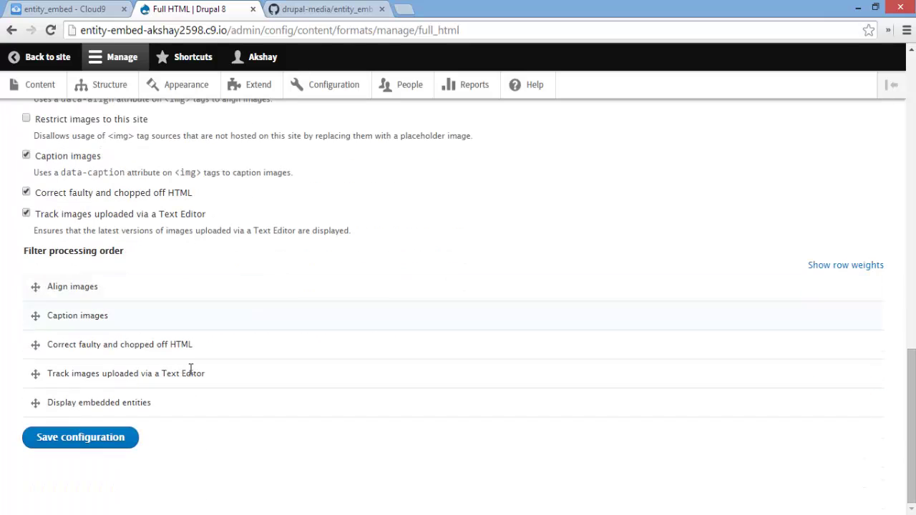
left_click(91, 441)
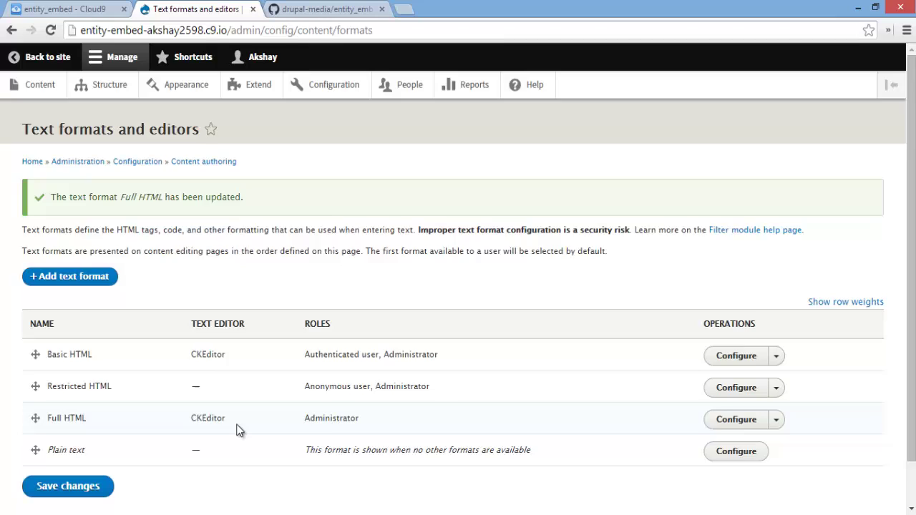
Create an article titled First Post with the body text "Hi there!" and publish it
left_click(32, 83)
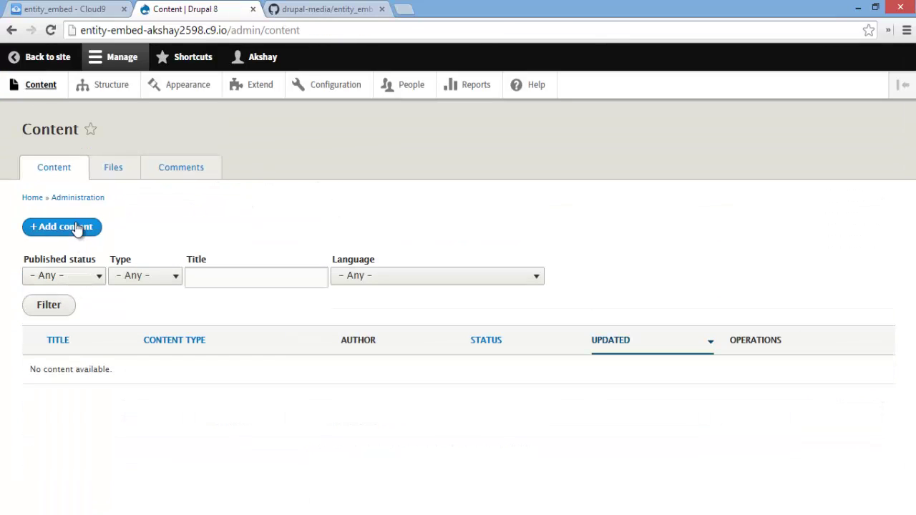
left_click(78, 229)
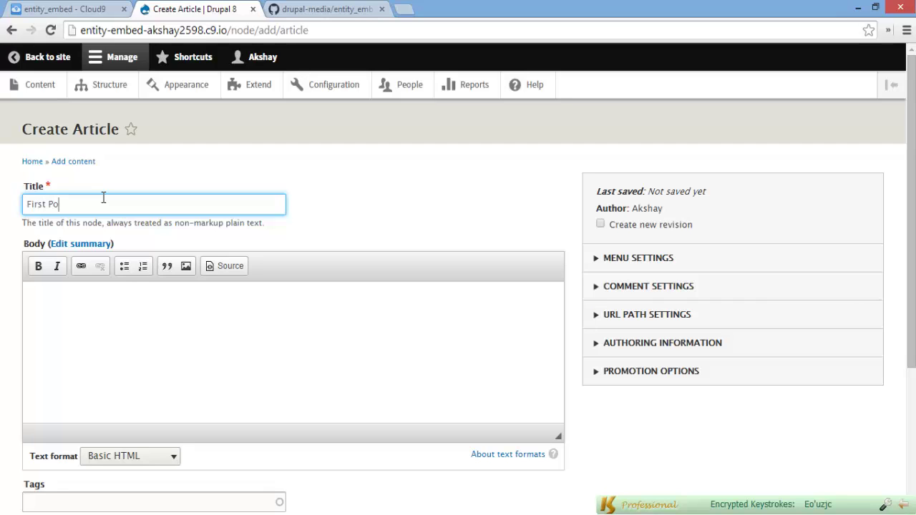
left_click(197, 300)
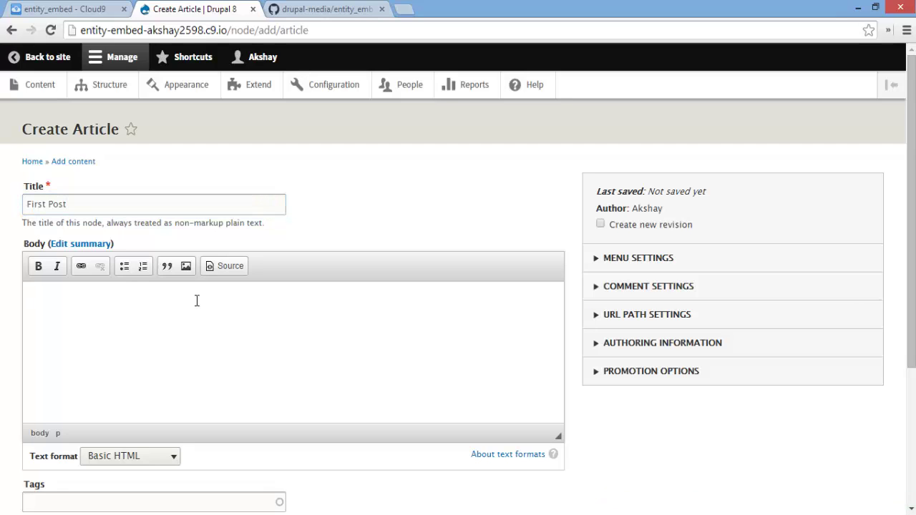
type("Hi there!")
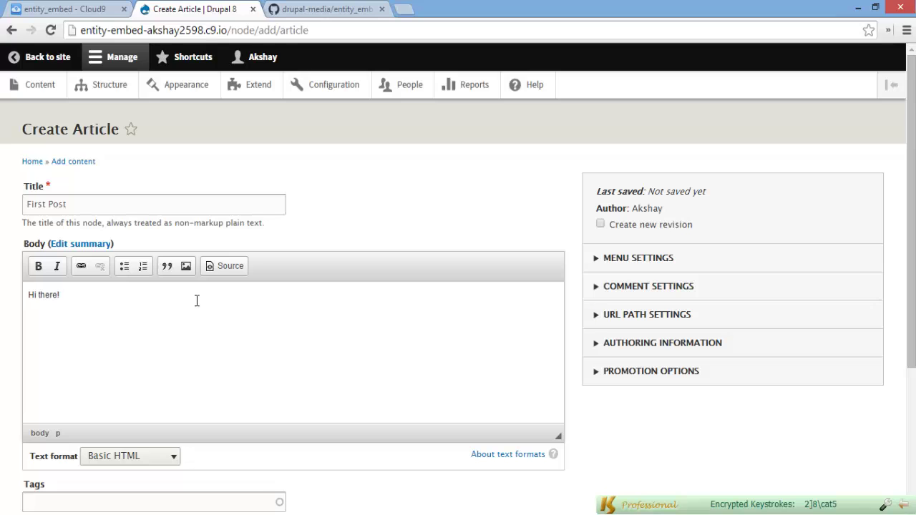
scroll(197, 300, "down", 3)
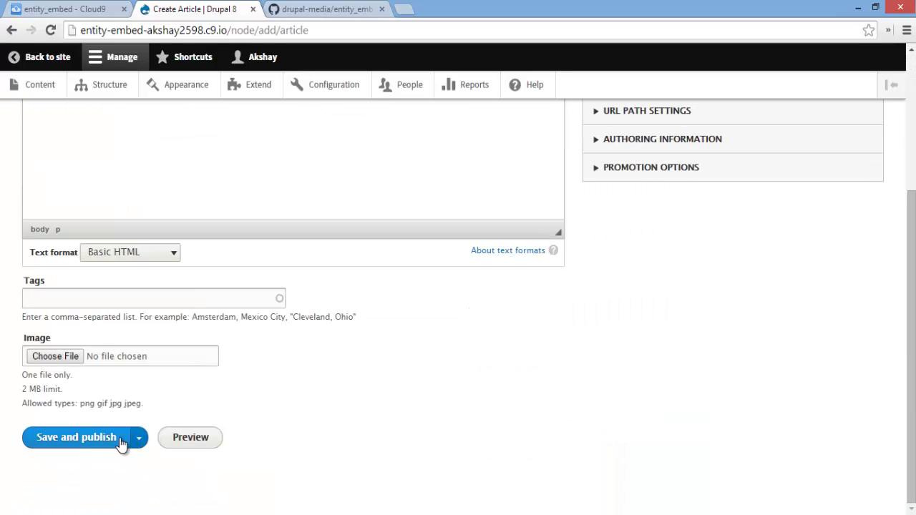
left_click(81, 445)
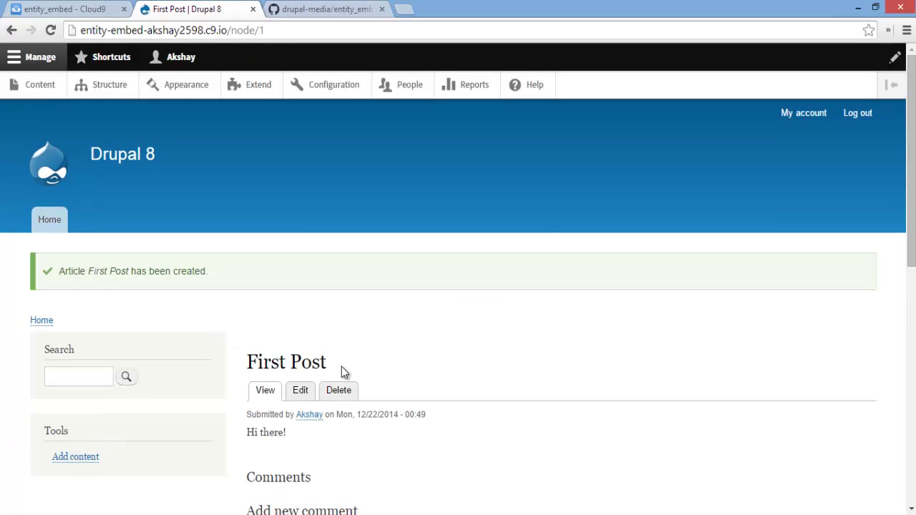
Review the published First Post article and its node address
scroll(341, 366, "down", 5)
scroll(320, 409, "up", 5)
left_click(271, 30)
left_click(263, 34)
scroll(362, 310, "down", 1)
scroll(229, 186, "up", 1)
Start another article from the content overview and switch its body to the Full HTML text format
left_click(28, 91)
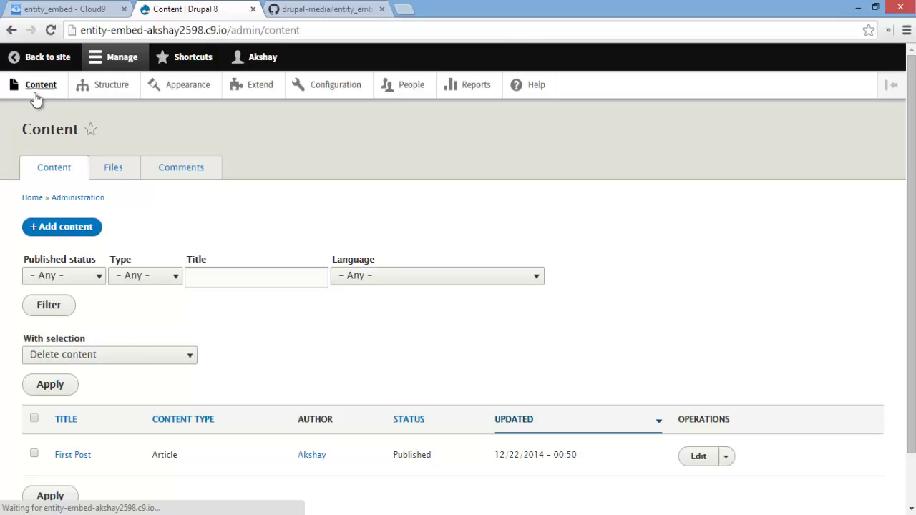
left_click(71, 228)
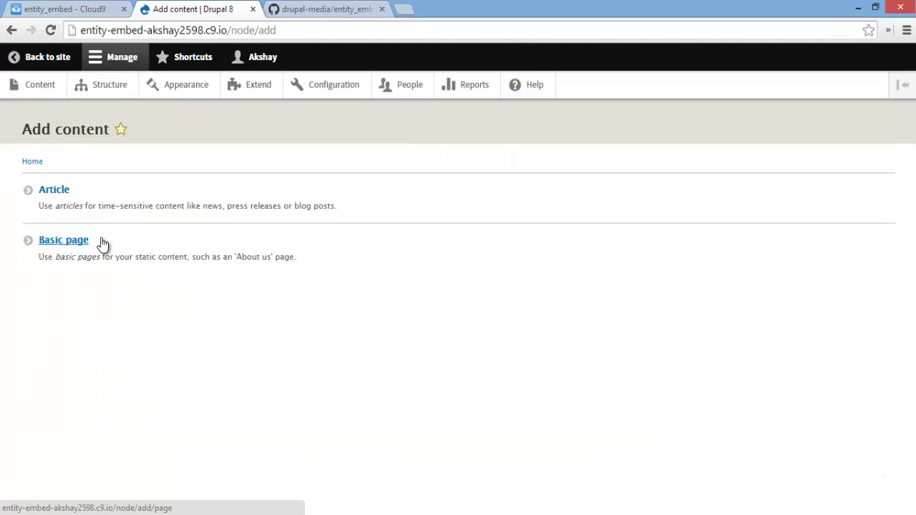
left_click(78, 210)
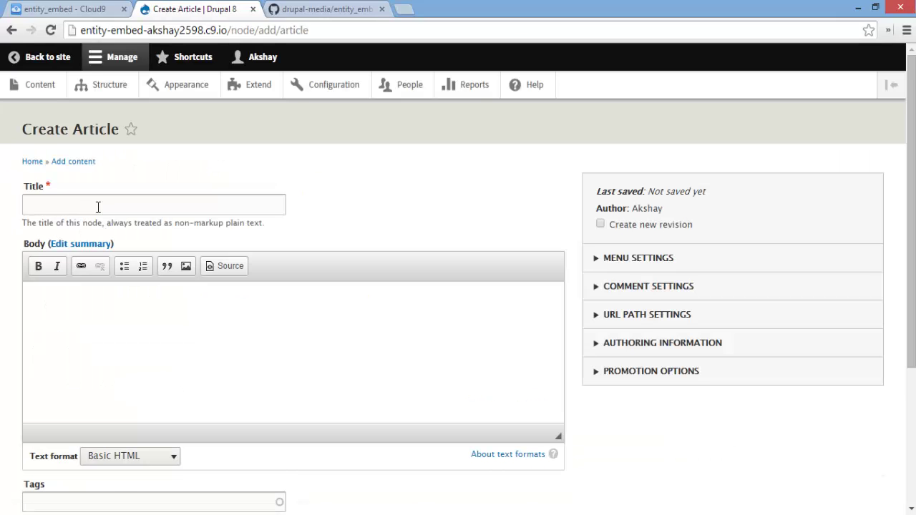
left_click(146, 459)
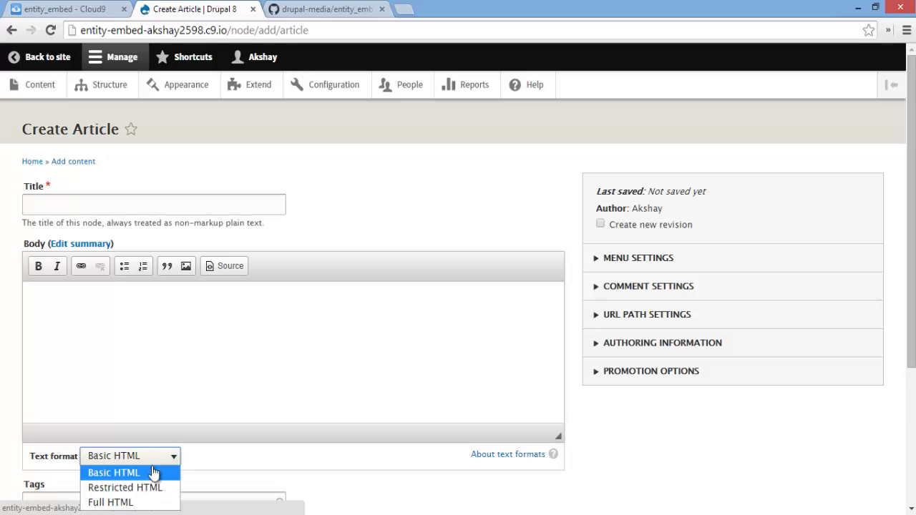
left_click(143, 503)
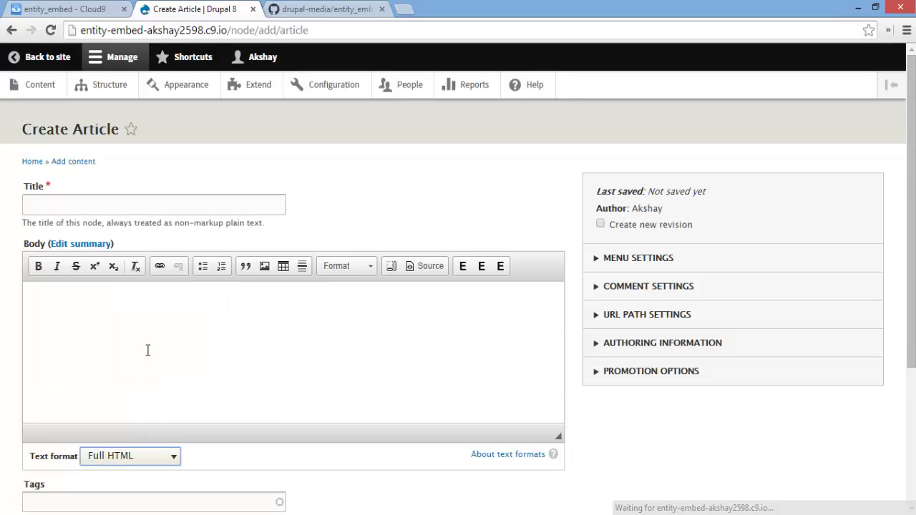
left_click(147, 349)
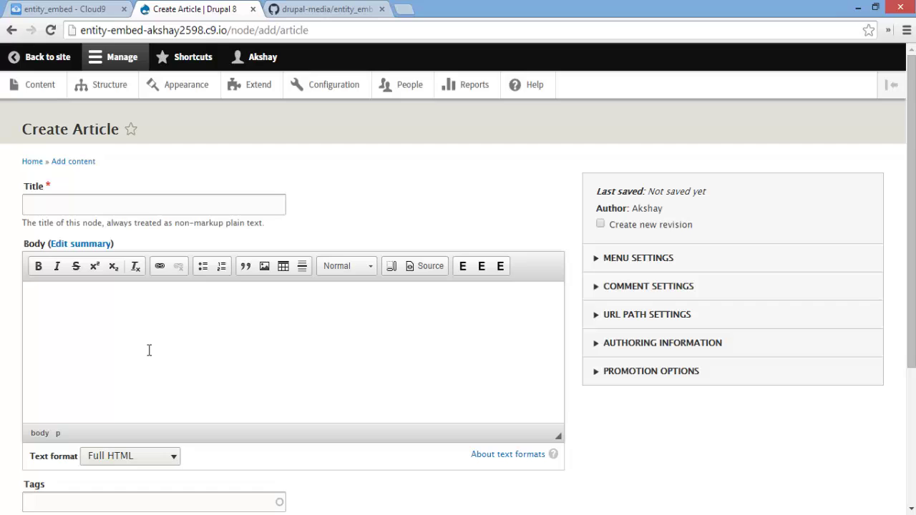
Start embedding content in the article body and select First Post as the entity to insert
left_click(463, 268)
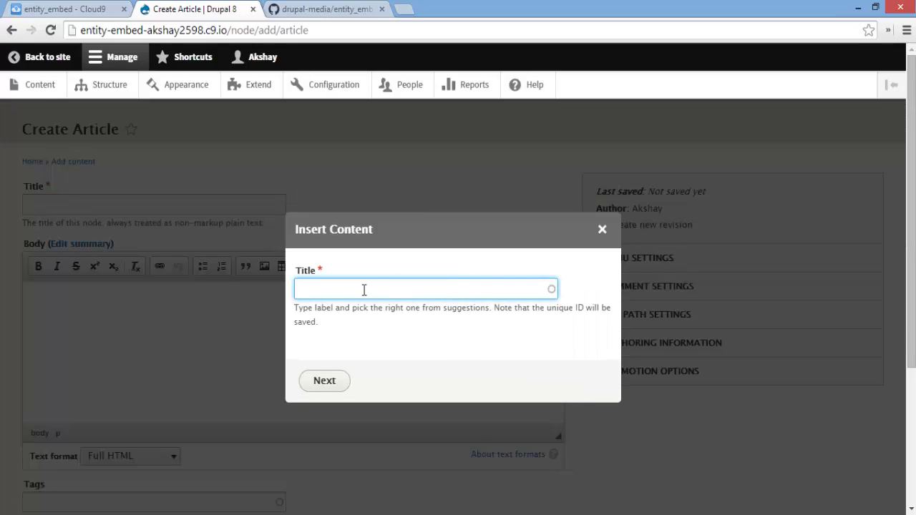
type("First")
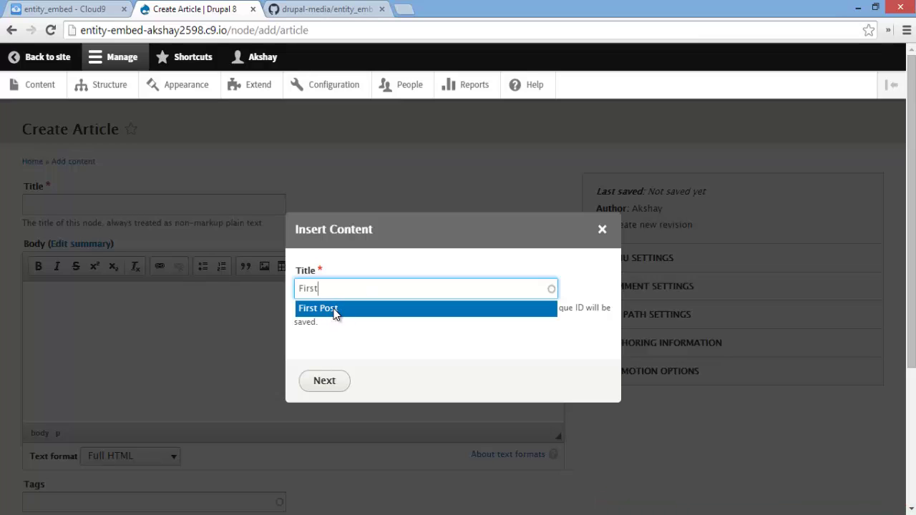
left_click(335, 308)
left_click_drag(520, 285, 244, 294)
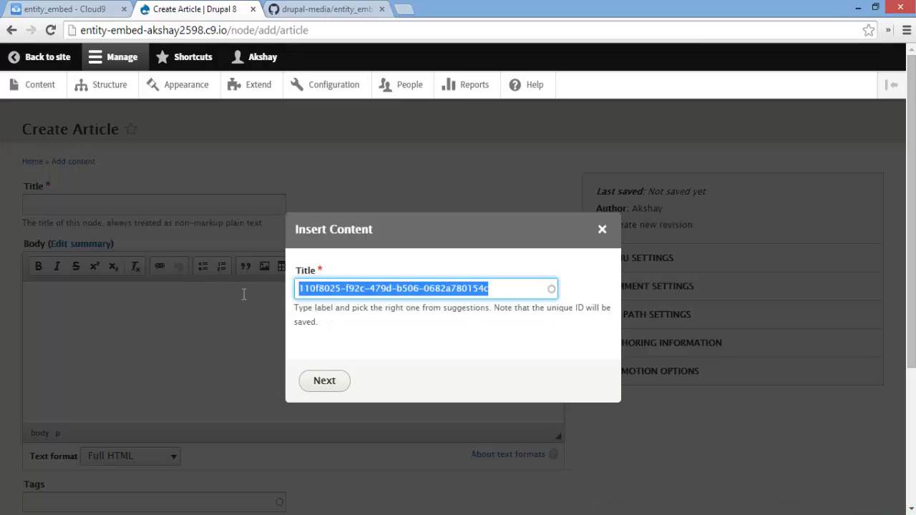
left_click(353, 336)
left_click(319, 386)
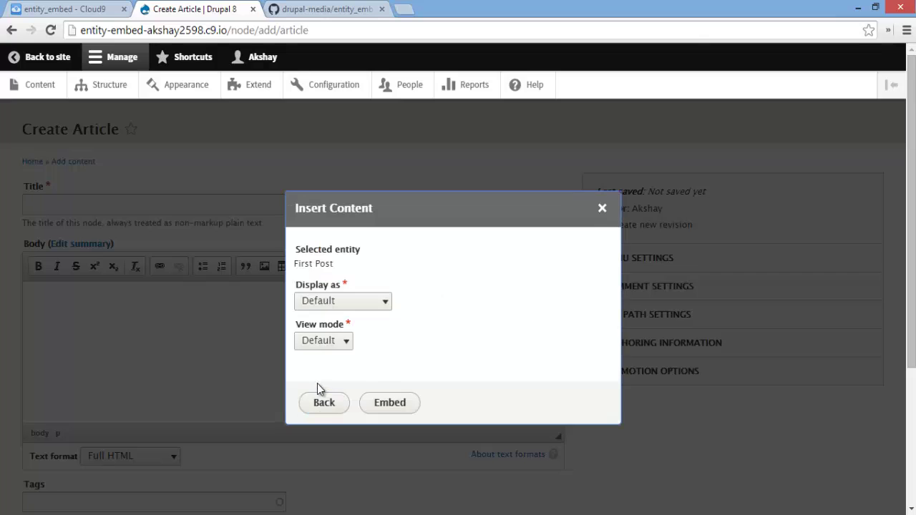
Embed First Post with Display as set to Default and View mode set to Default, and review it in the body
left_click(365, 302)
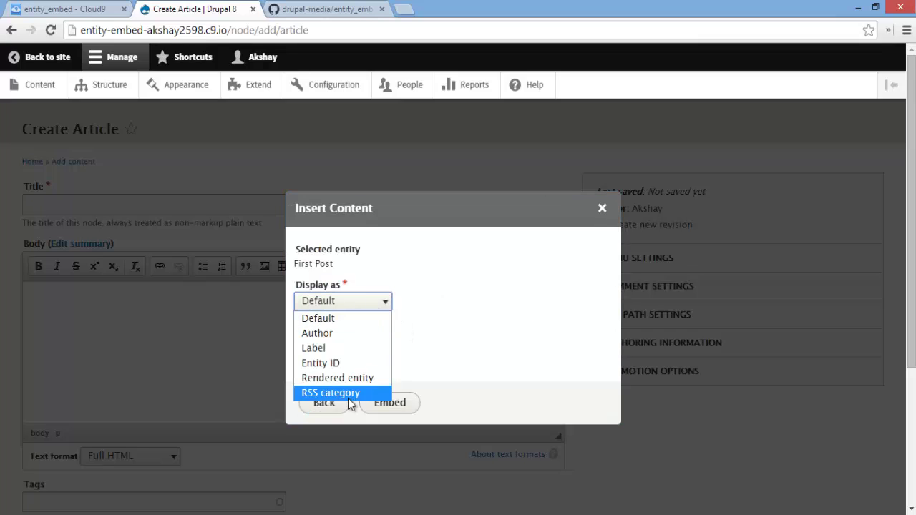
left_click(360, 321)
left_click(343, 341)
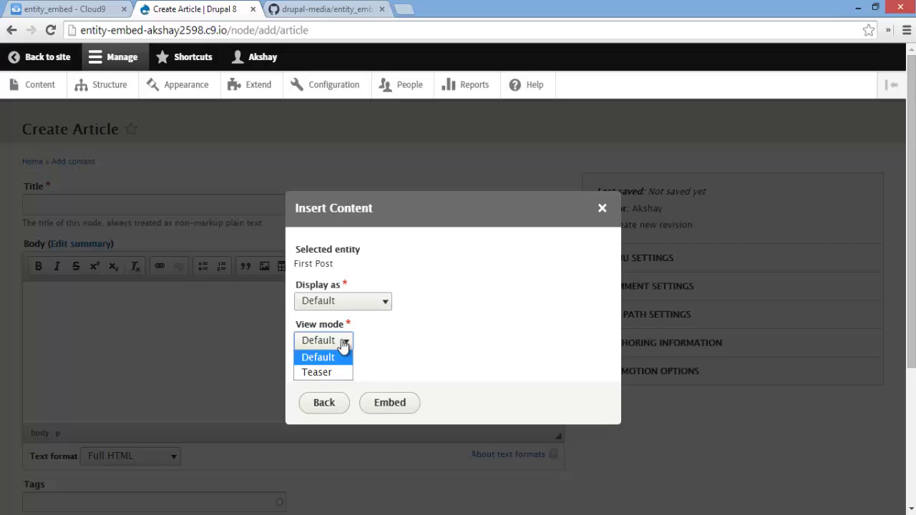
left_click(342, 356)
left_click(390, 402)
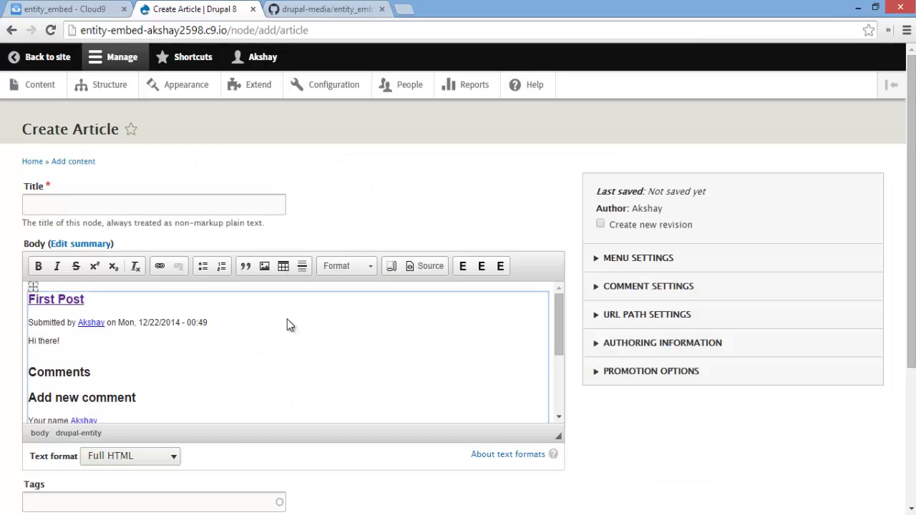
scroll(286, 323, "down", 5)
scroll(179, 287, "up", 2)
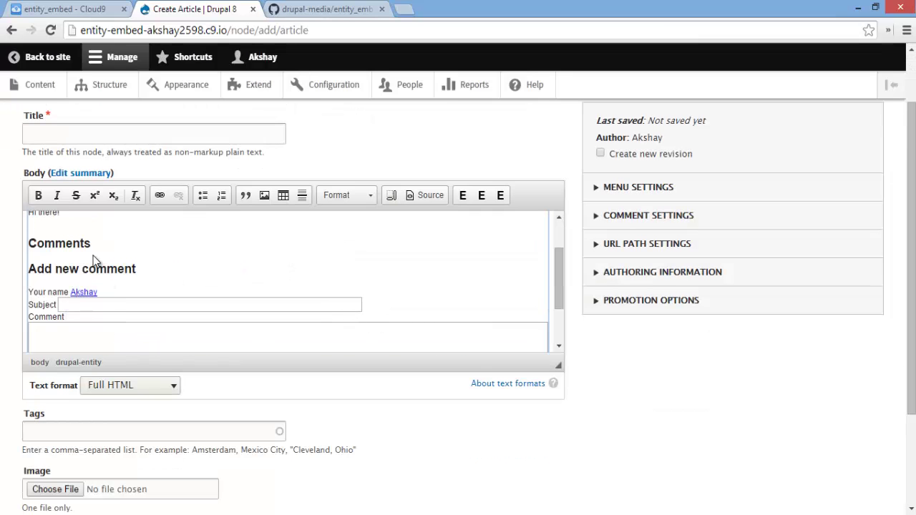
Switch the embedded First Post to the Teaser view mode, embed it again, and review it in the body
scroll(143, 284, "down", 5)
scroll(386, 244, "up", 6)
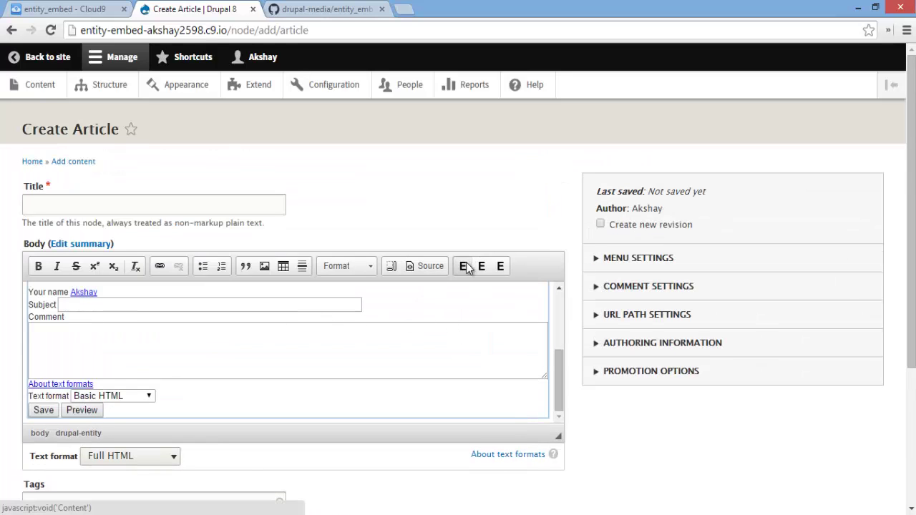
left_click(463, 266)
left_click(317, 341)
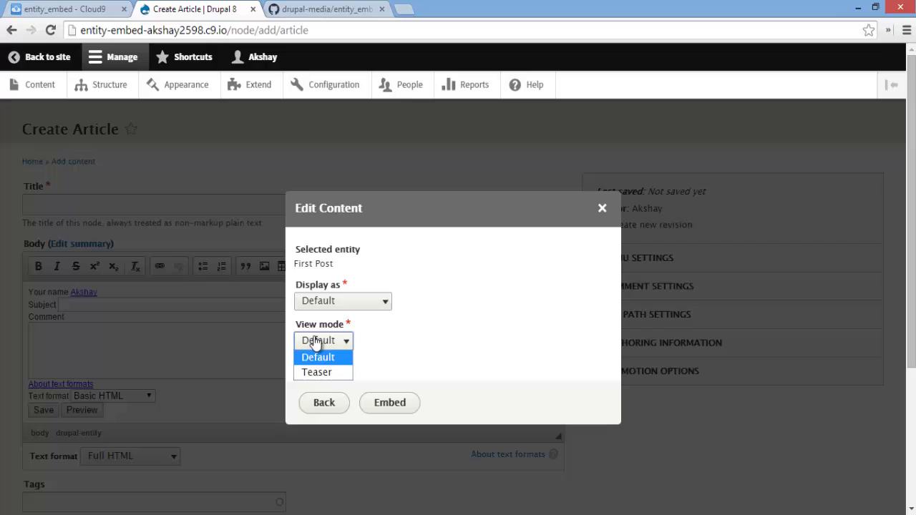
left_click(333, 369)
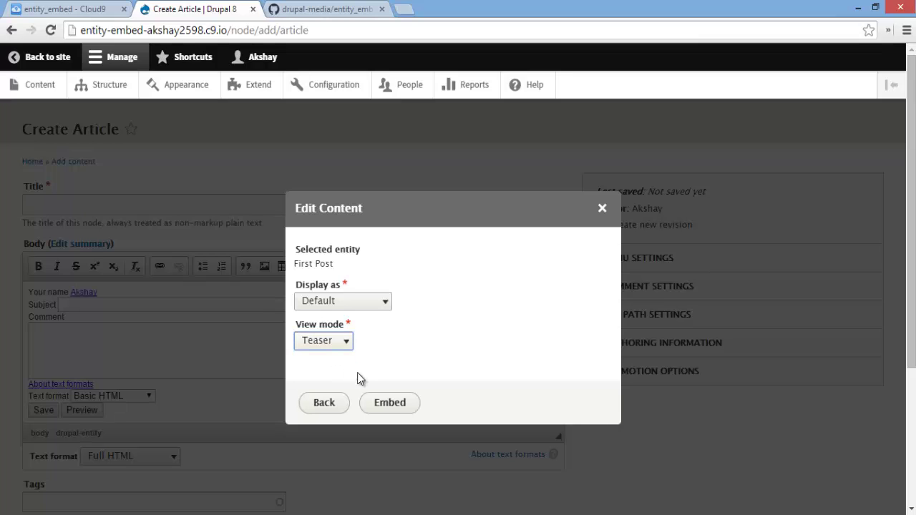
left_click(402, 403)
scroll(360, 382, "down", 3)
scroll(588, 317, "up", 3)
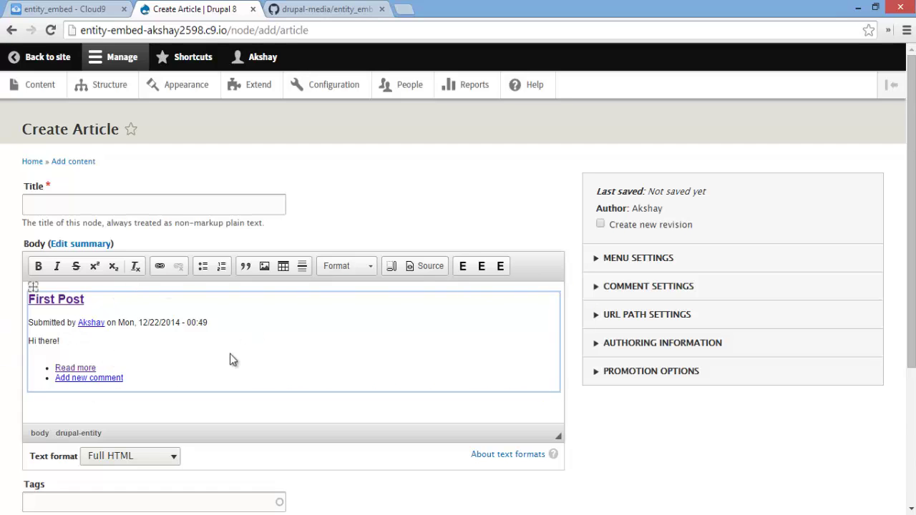
Re-embed First Post with Display as set to Label and check how it renders in the body
left_click(465, 268)
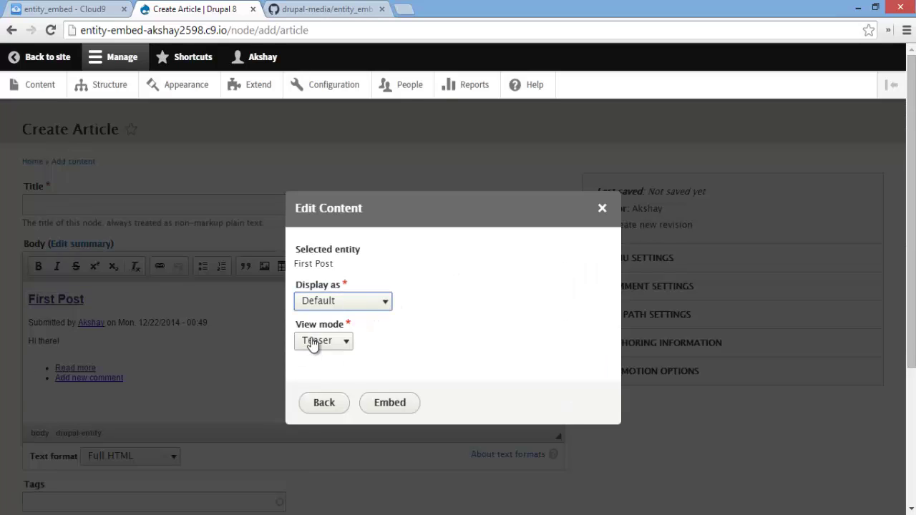
left_click(351, 305)
key("Escape")
key("Down")
left_click(393, 403)
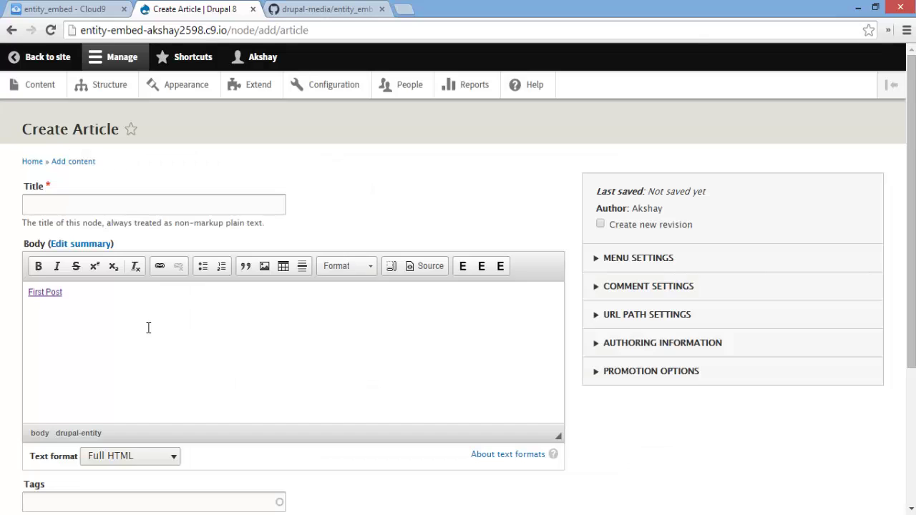
left_click(90, 297)
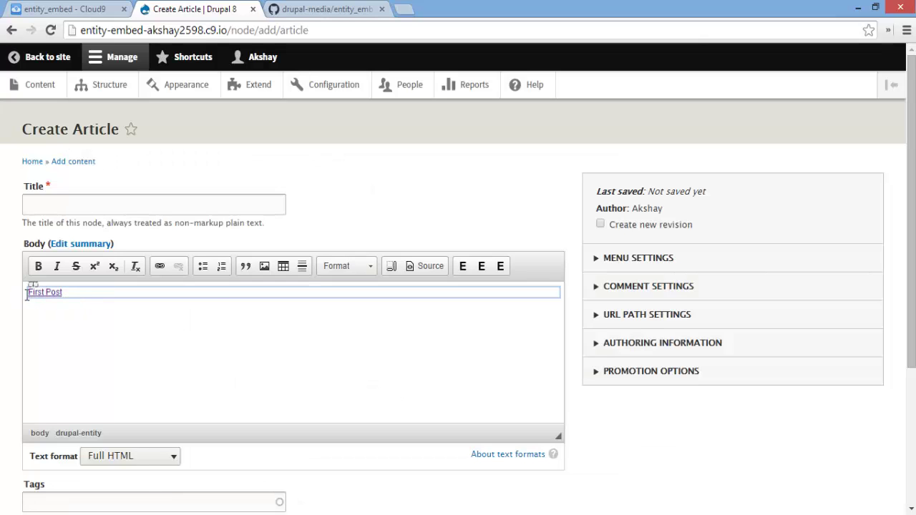
left_click(459, 269)
left_click(350, 312)
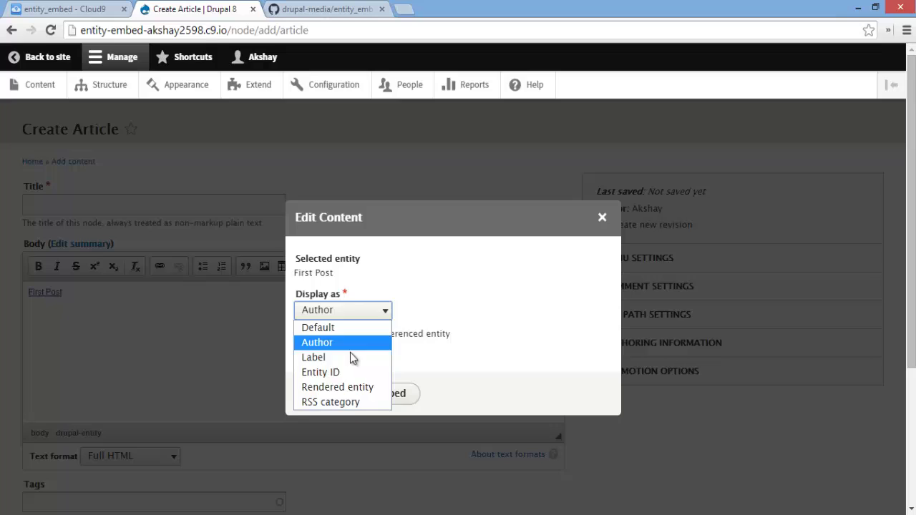
left_click(349, 353)
left_click(391, 399)
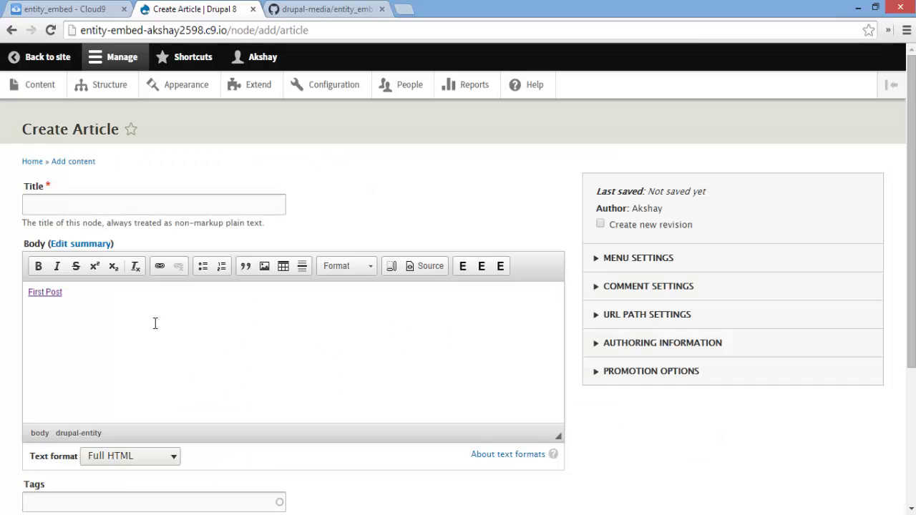
Set the embedded First Post's Display as back to Default with View mode Teaser, and embed it again
double_click(470, 292)
left_click(357, 311)
left_click(361, 326)
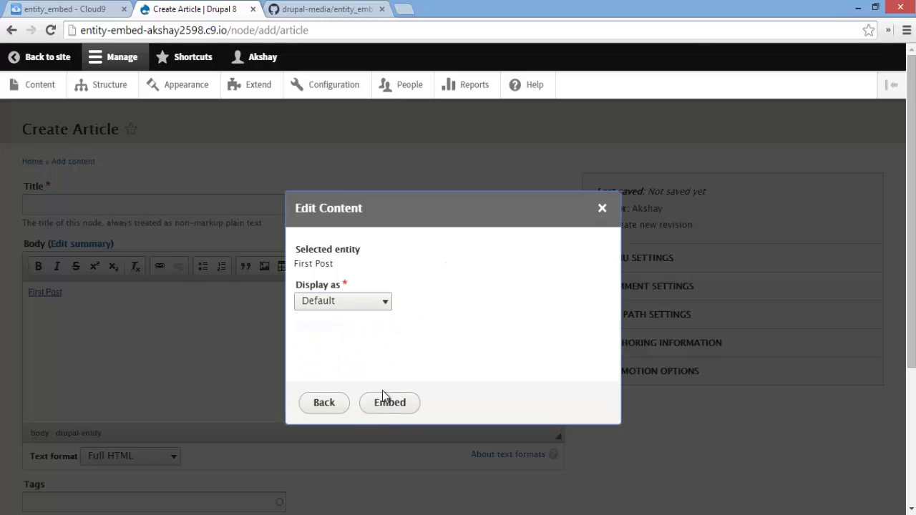
left_click(329, 341)
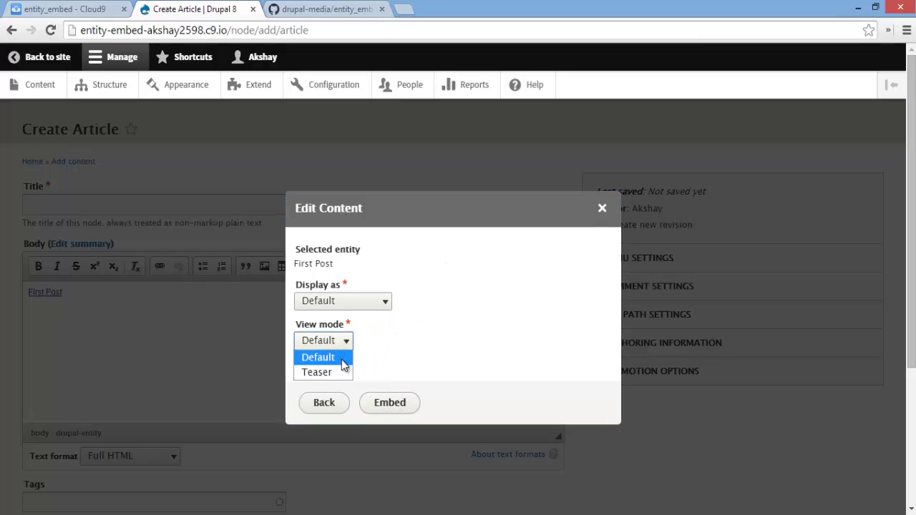
left_click(341, 374)
left_click(393, 407)
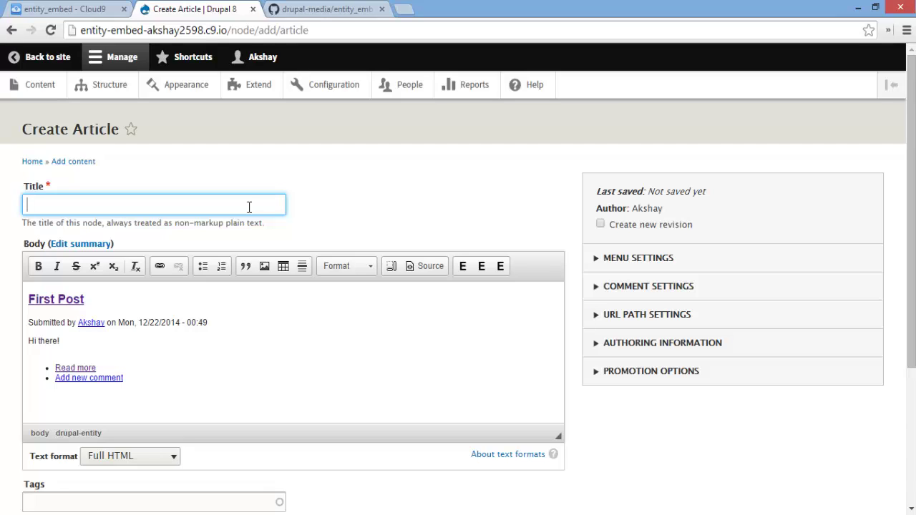
Title the new article Embedded First Post and save it
type("Embedded First")
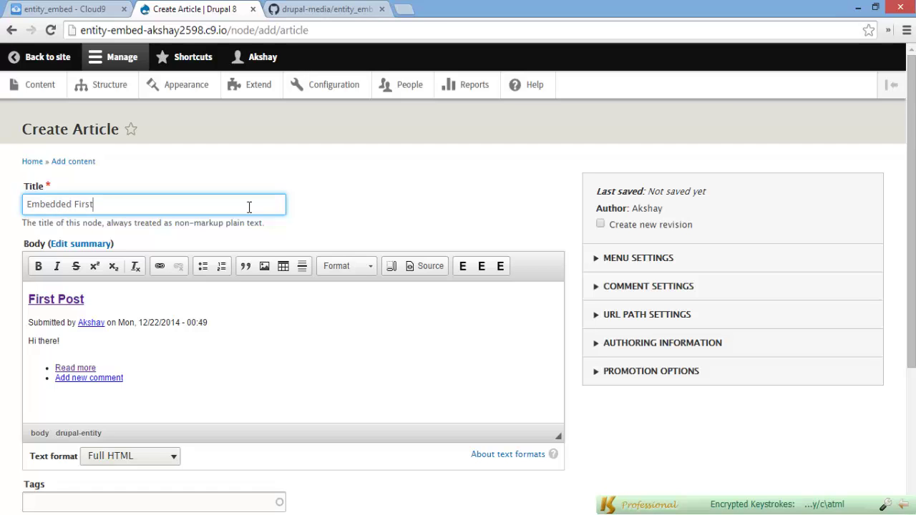
scroll(249, 365, "down", 4)
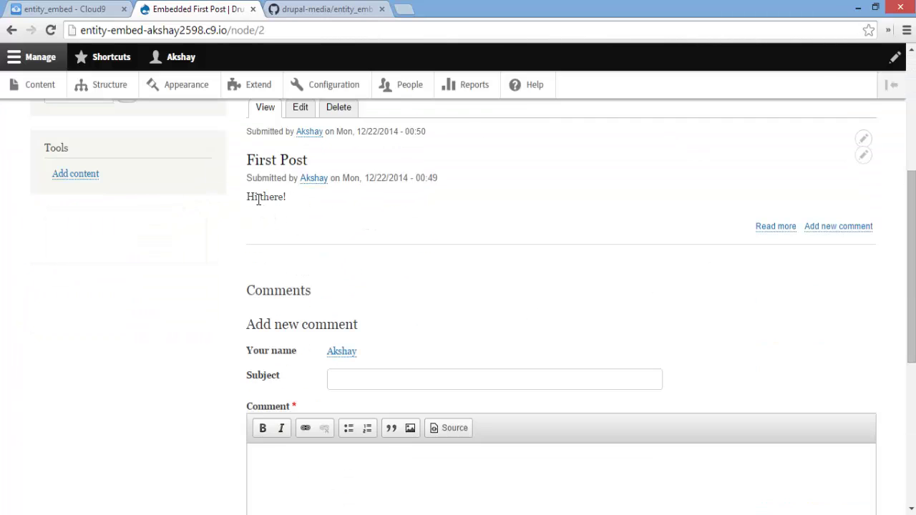
Follow the embedded First Post title to its own page, look it over, and return to the Embedded First Post article
left_click(271, 165)
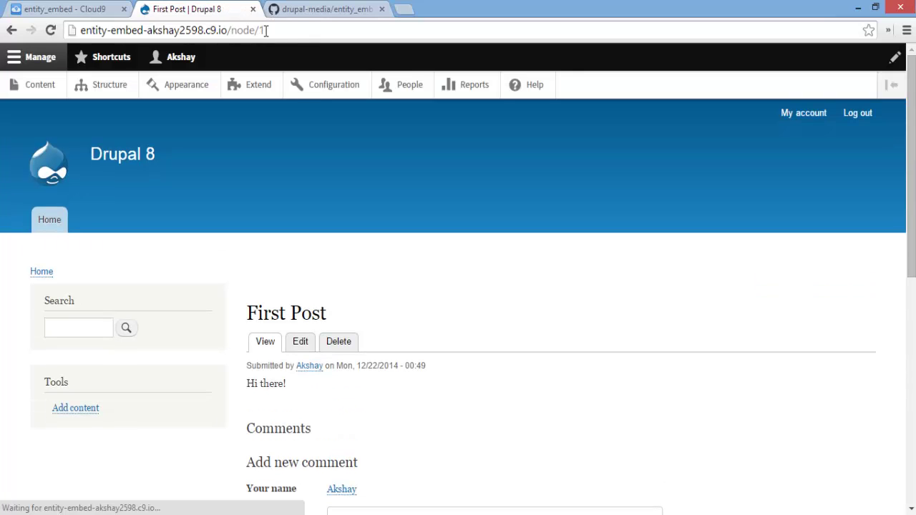
scroll(62, 79, "down", 10)
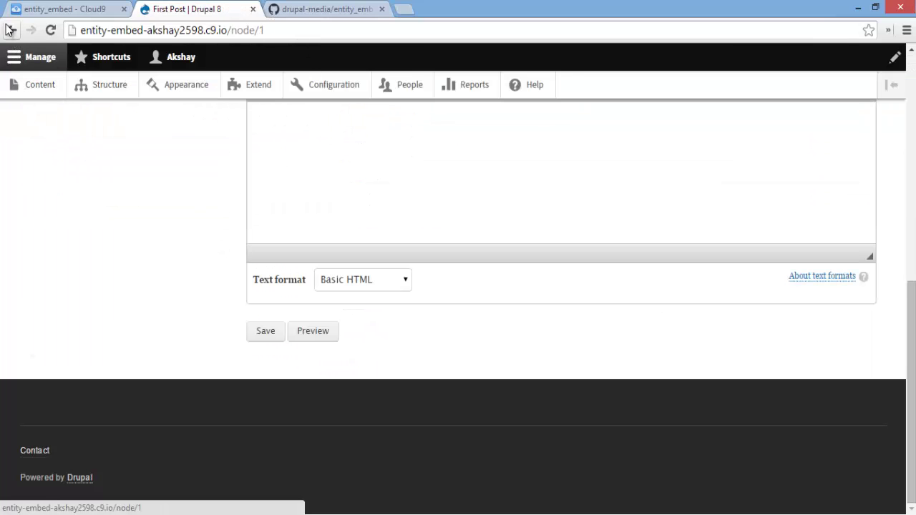
left_click(12, 30)
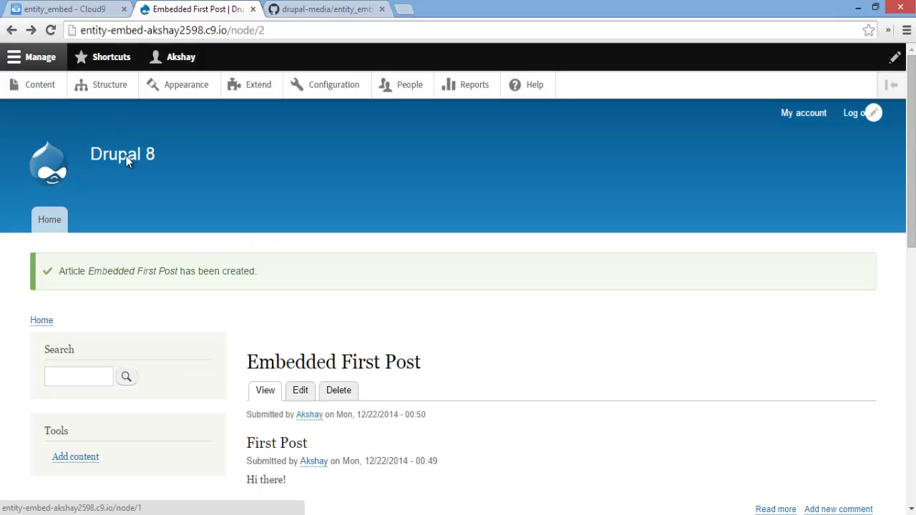
Open the original First Post article from the site's front page and go to its comment form
left_click(127, 153)
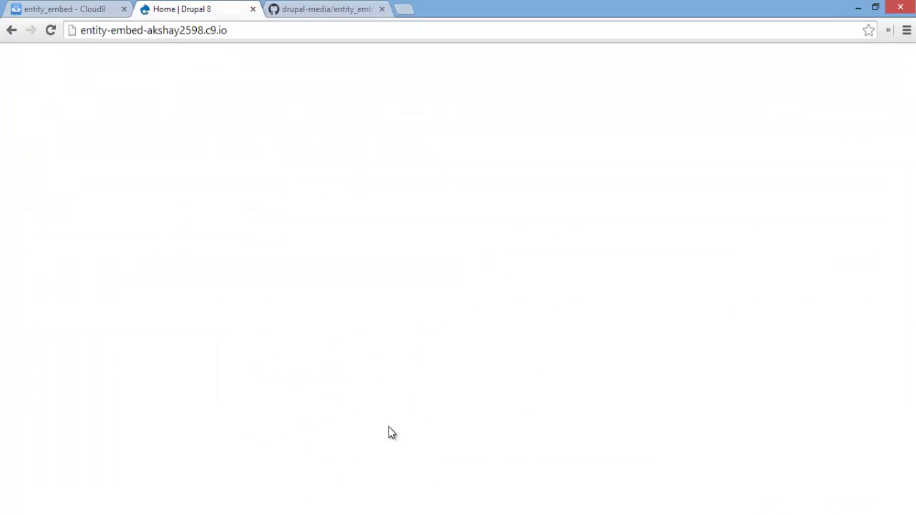
scroll(400, 415, "down", 1)
scroll(409, 389, "down", 3)
left_click(271, 228)
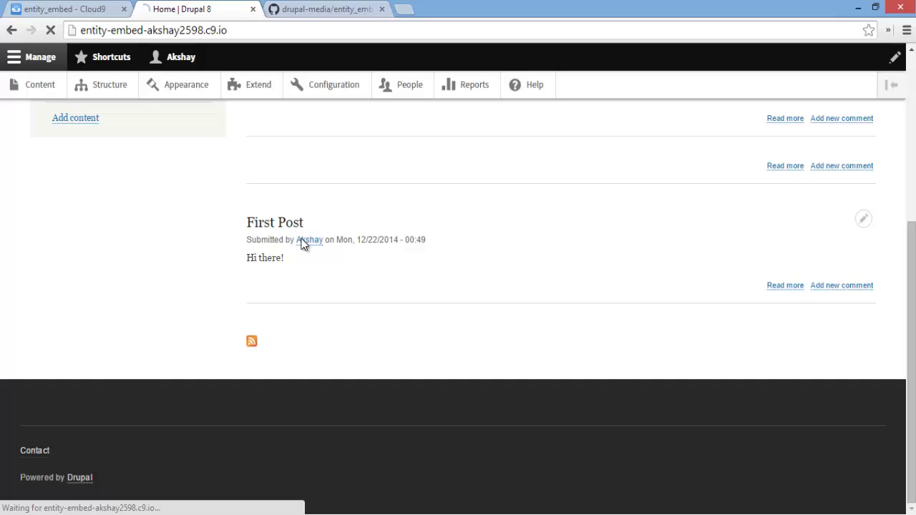
scroll(354, 253, "down", 3)
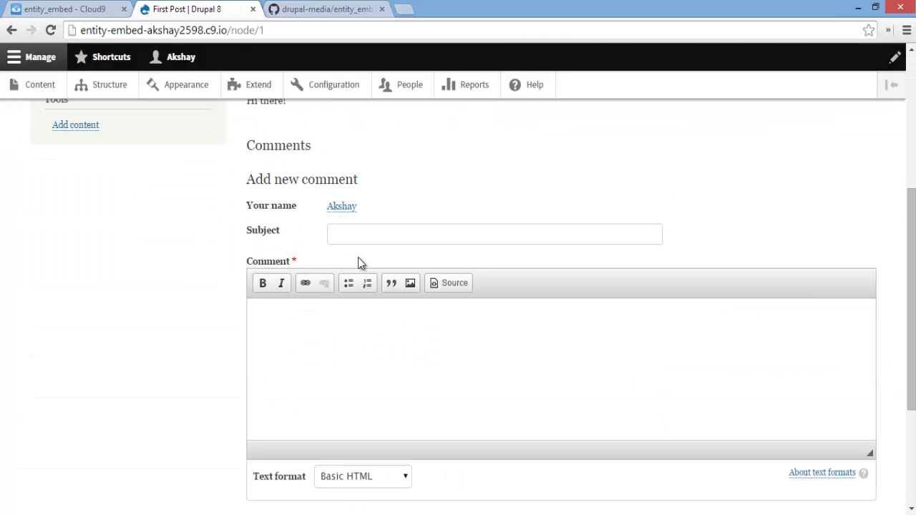
Post a comment on First Post with the subject First Comment and the text "This is my first comment!"
left_click(398, 333)
left_click(368, 238)
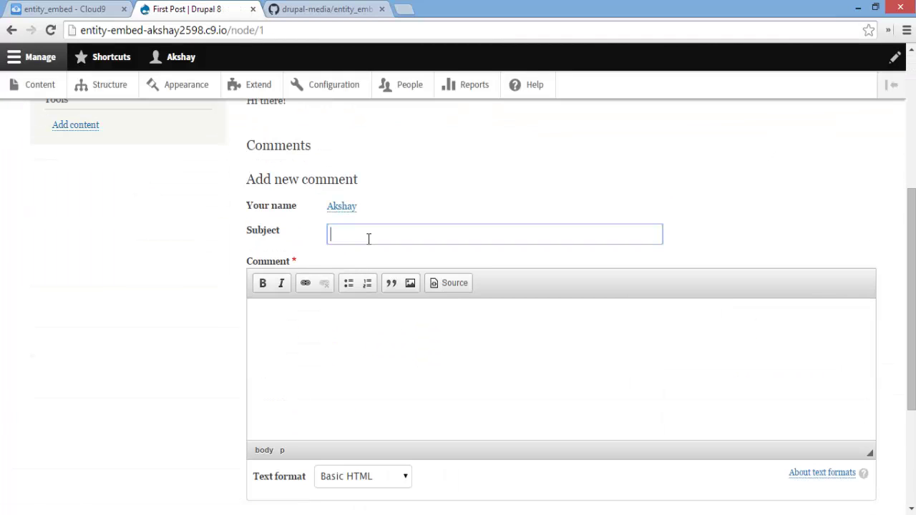
type("First Comment")
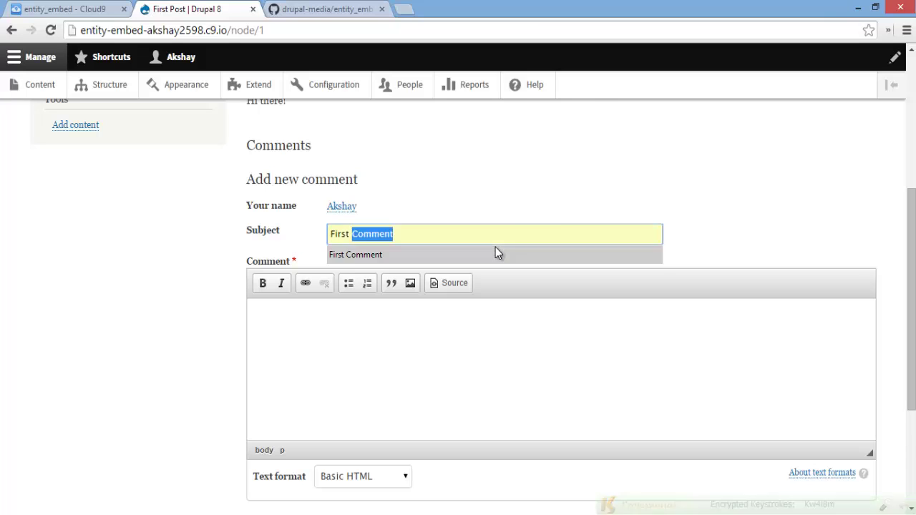
left_click(495, 254)
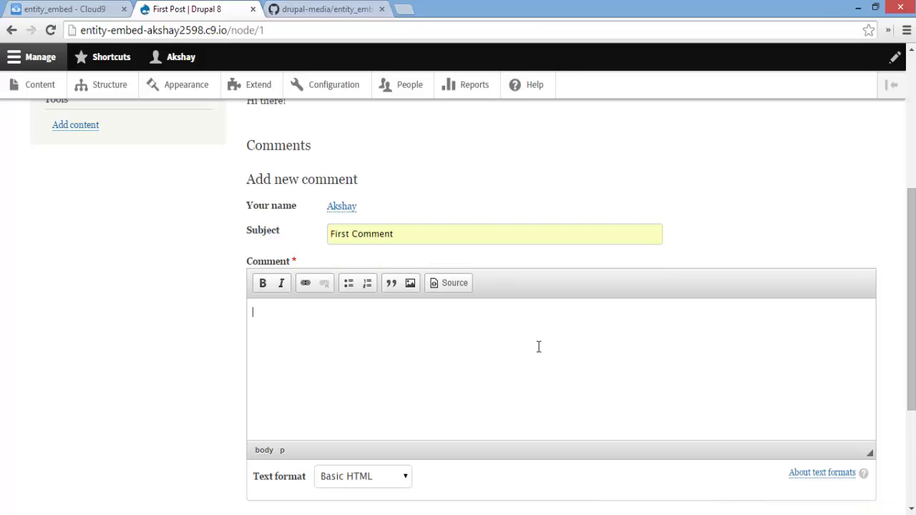
type("This is my first comment")
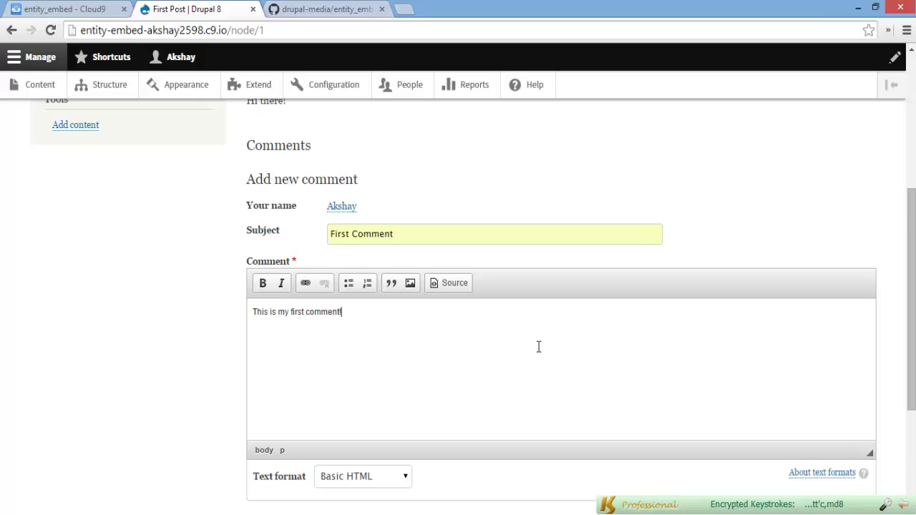
scroll(539, 347, "down", 3)
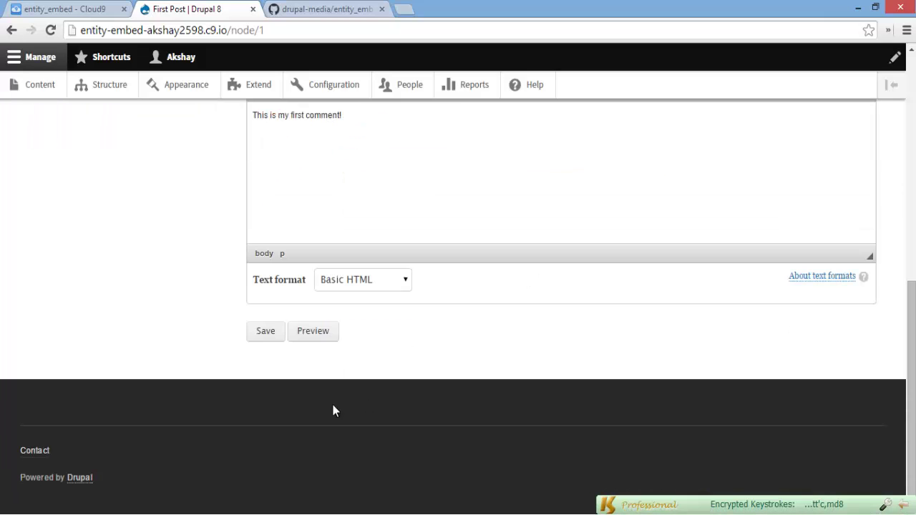
left_click(265, 332)
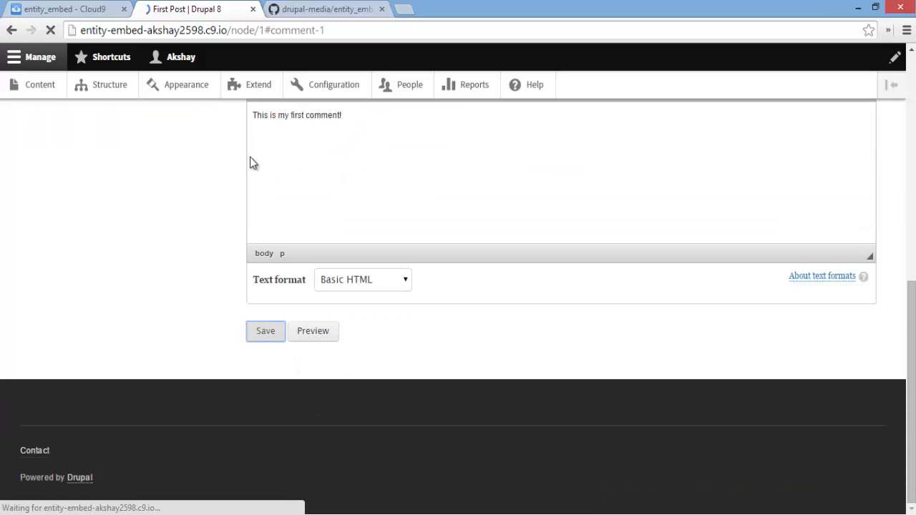
scroll(163, 163, "up", 2)
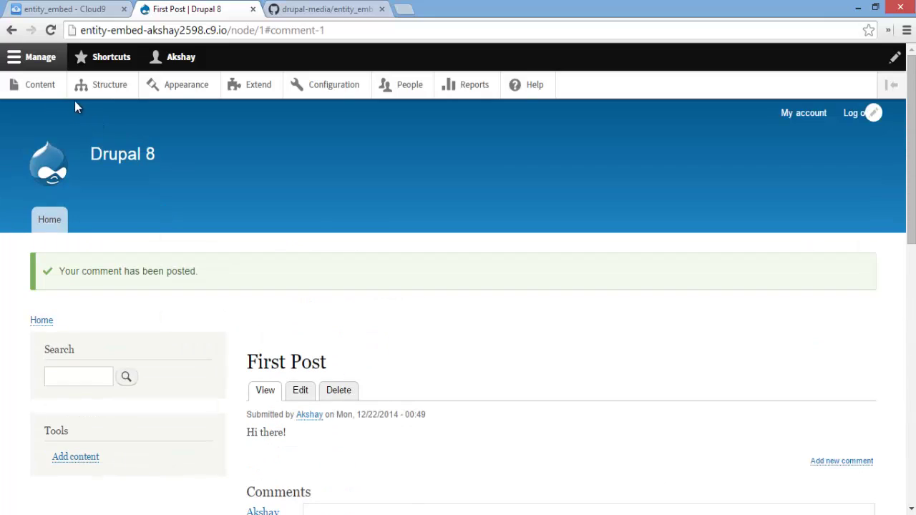
Create another article from the content overview and set its body's text format to Full HTML
left_click(31, 85)
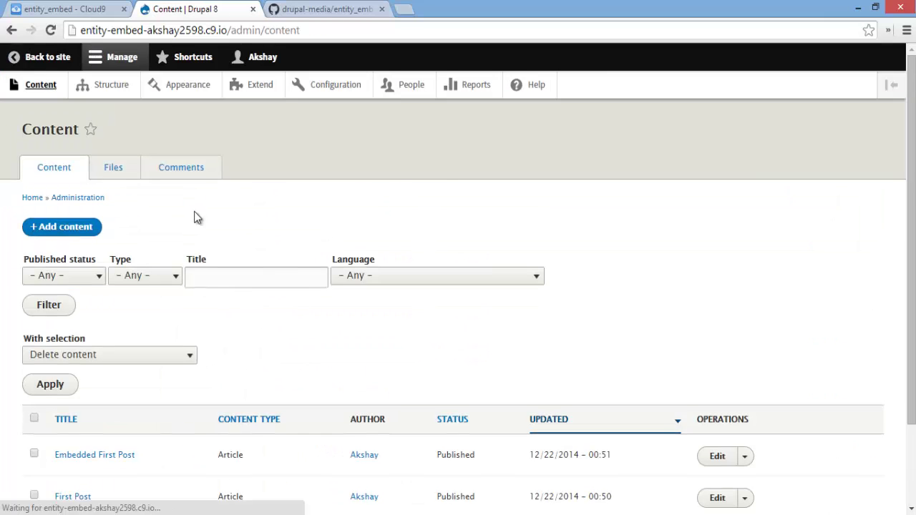
left_click(86, 226)
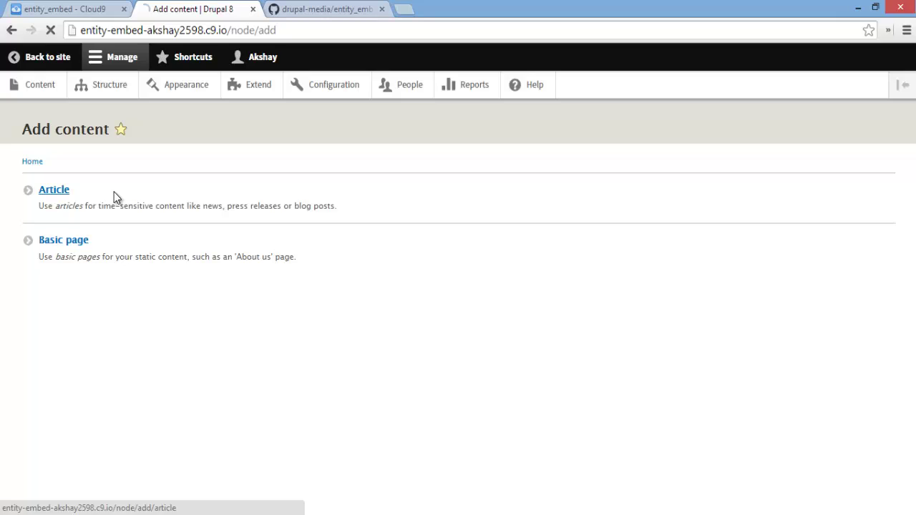
left_click(114, 192)
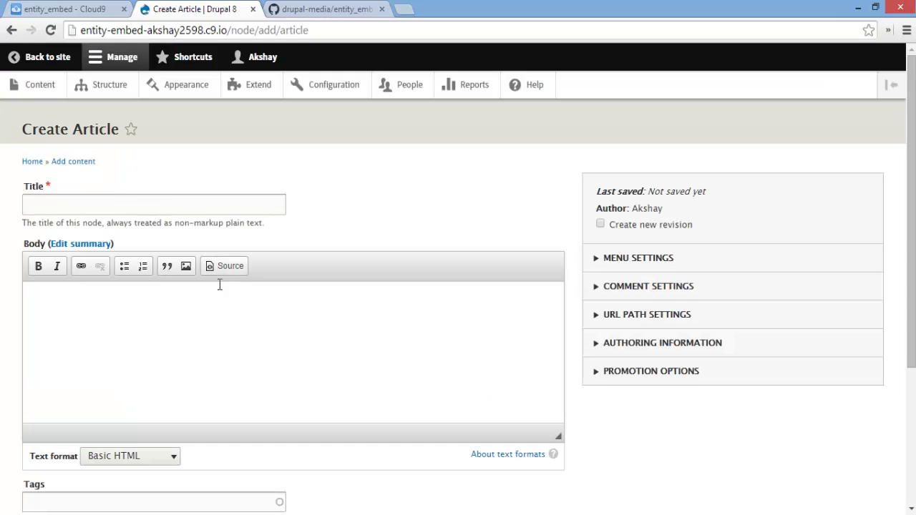
left_click(135, 461)
left_click(140, 500)
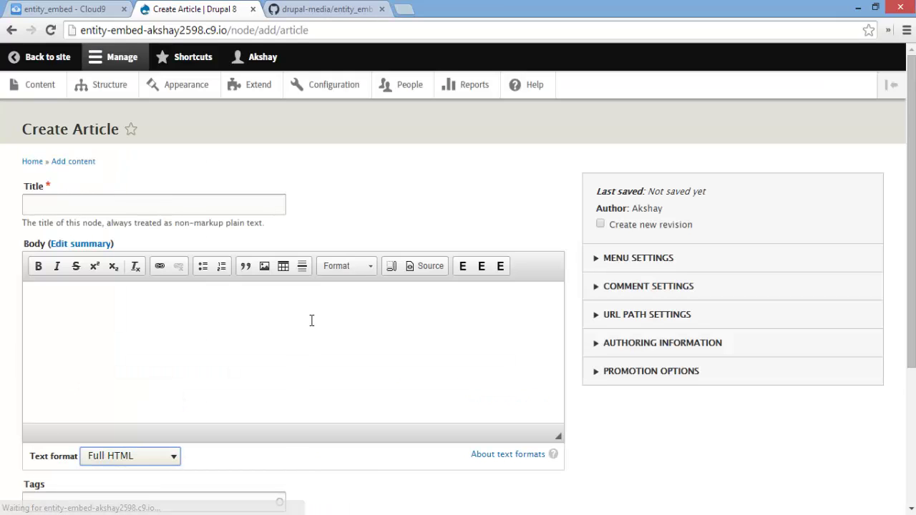
Start embedding a comment in the article body and select First Comment as its subject
left_click(311, 320)
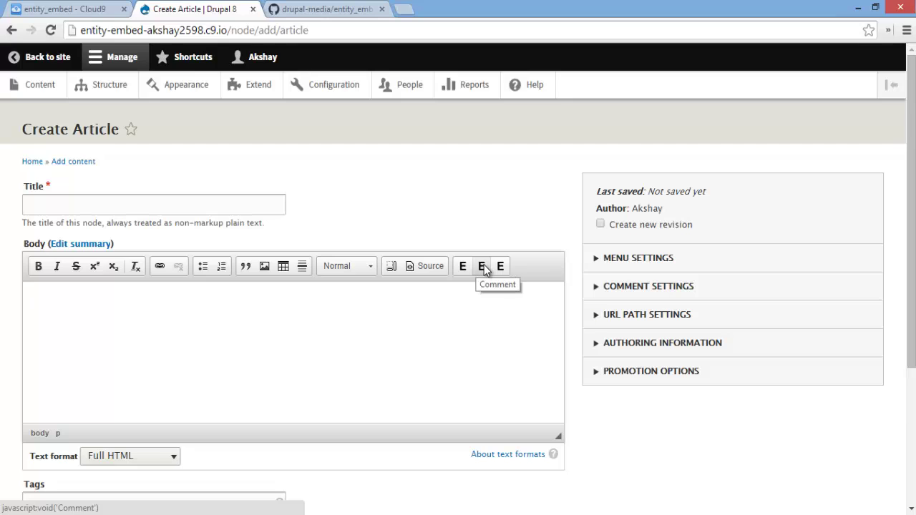
left_click(483, 267)
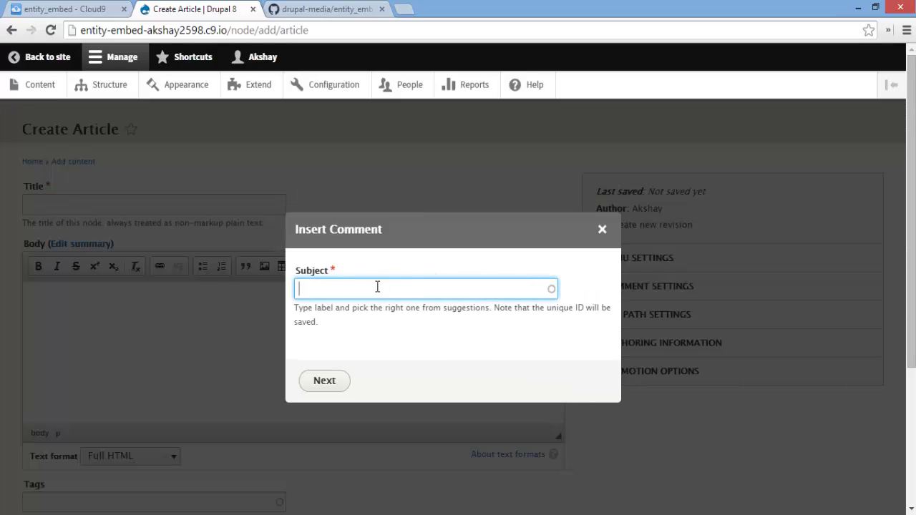
type("Fir")
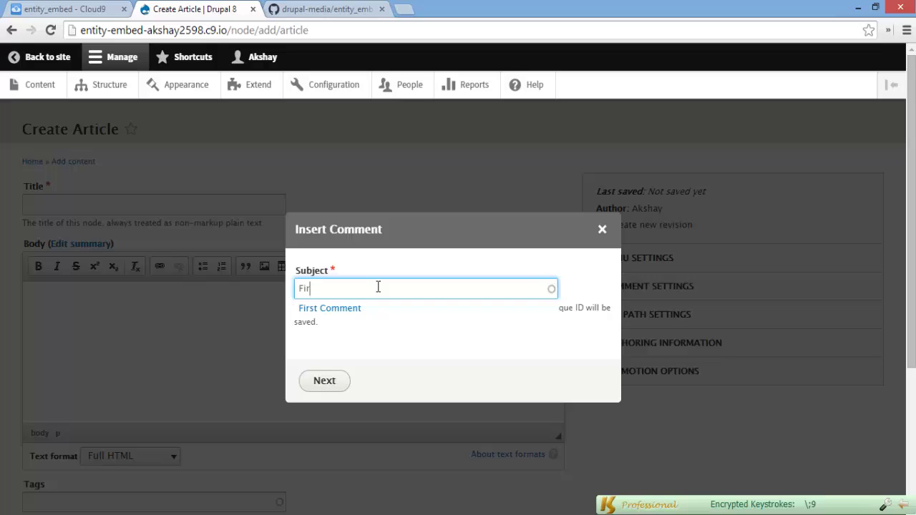
left_click(367, 307)
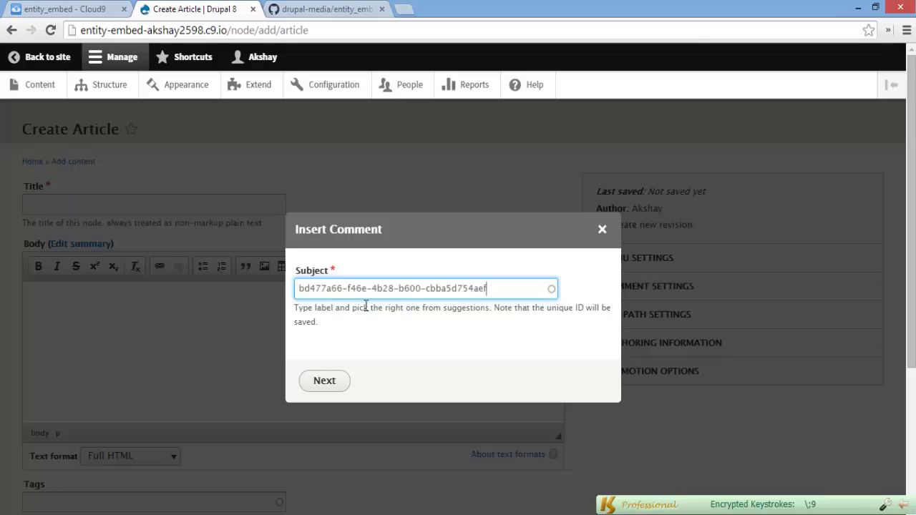
Embed the selected First Comment in the article body with Default display and Default view mode
left_click(324, 381)
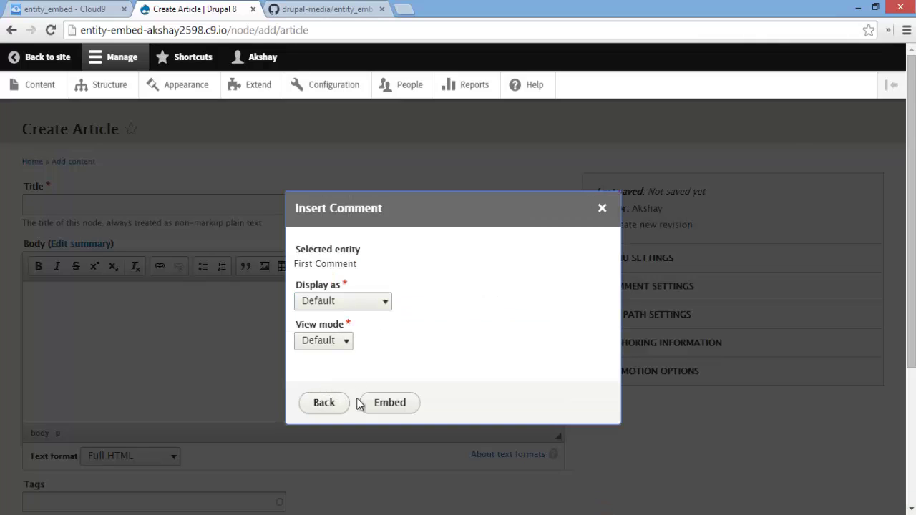
left_click(403, 404)
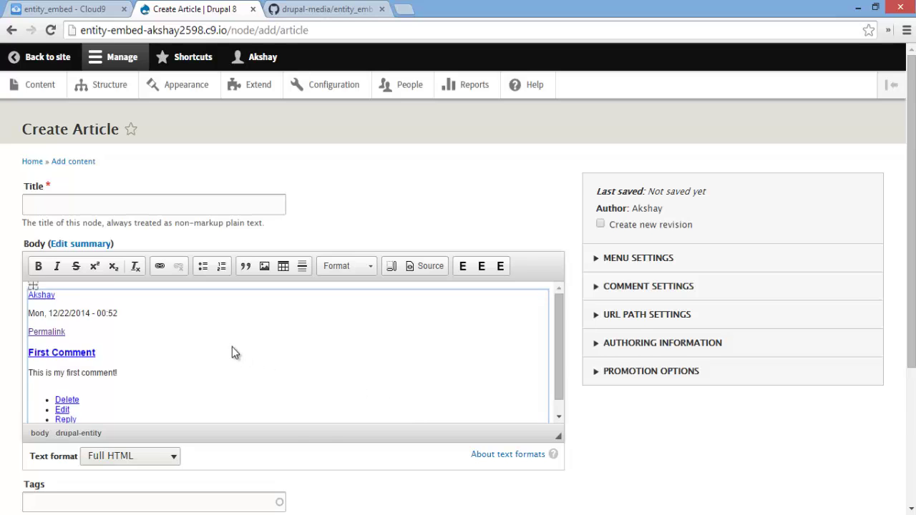
scroll(232, 346, "down", 1)
scroll(293, 312, "up", 2)
Title the article "Embedded Comment" and save and publish it
scroll(346, 372, "down", 3)
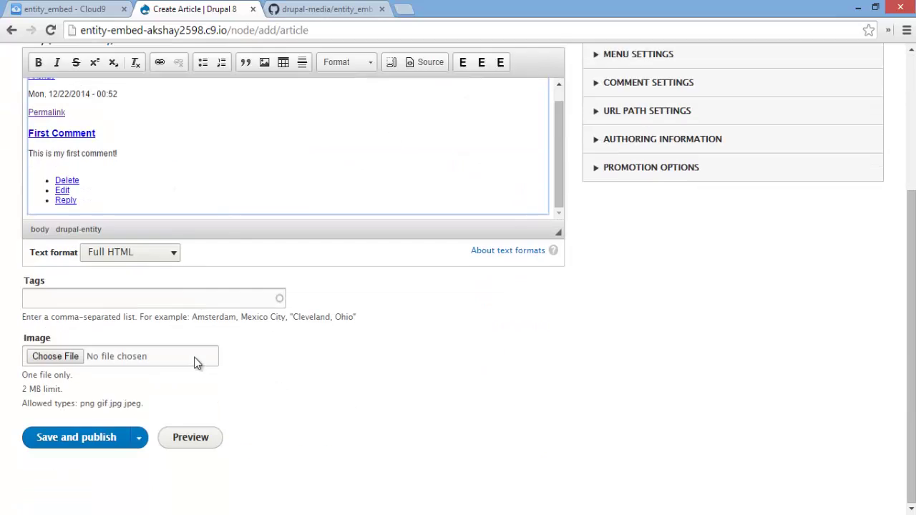
left_click(84, 438)
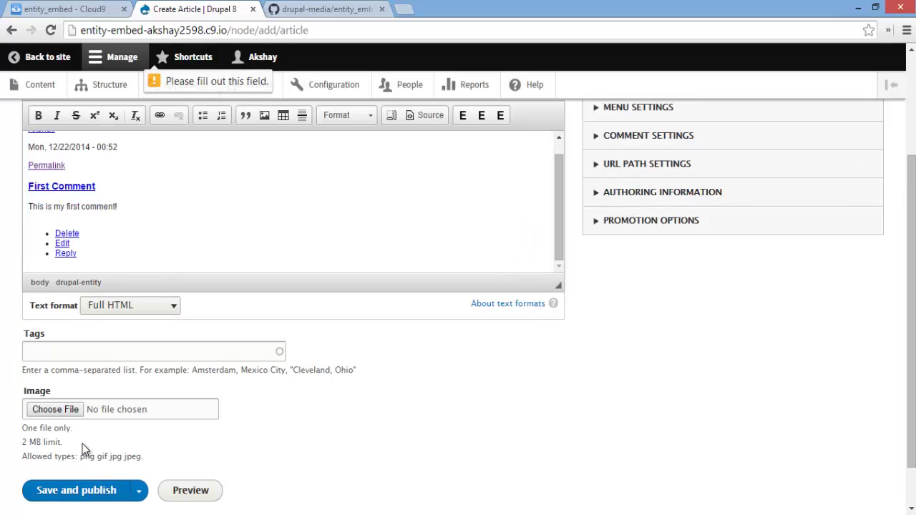
left_click(89, 504)
left_click(106, 199)
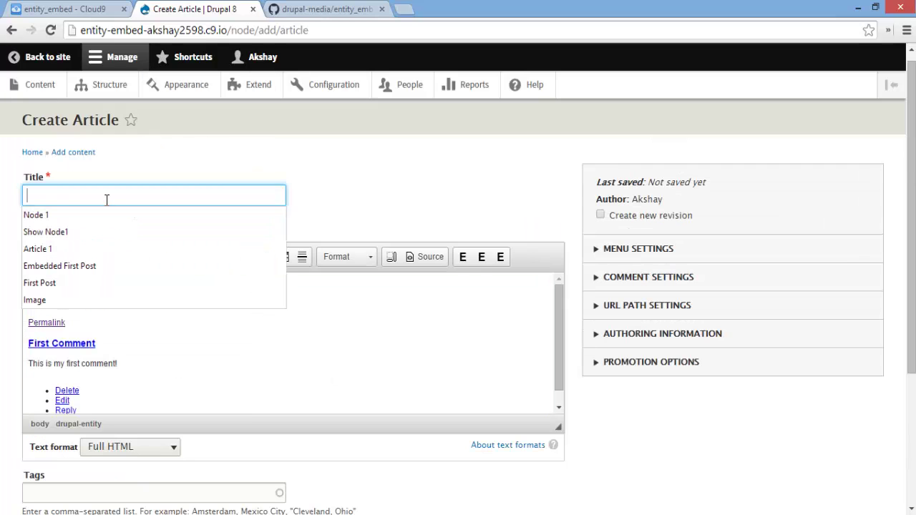
type("Embedd")
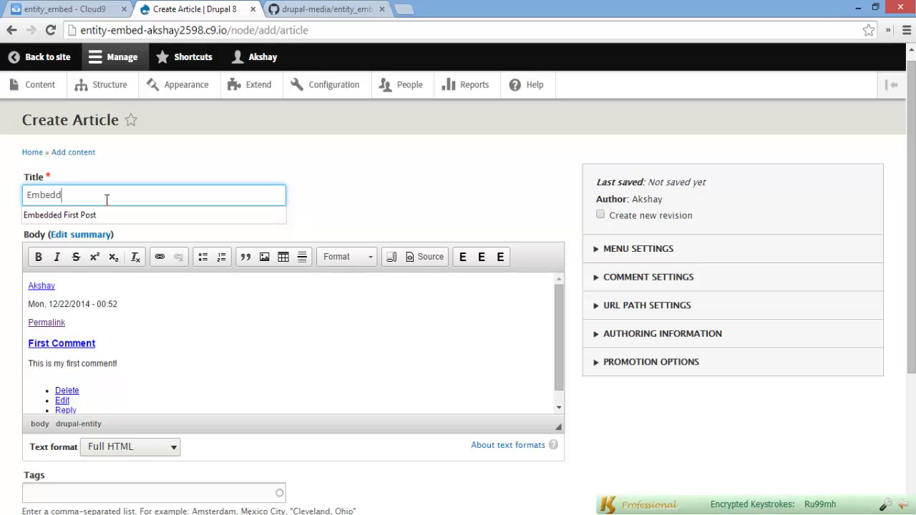
type("ed Comment")
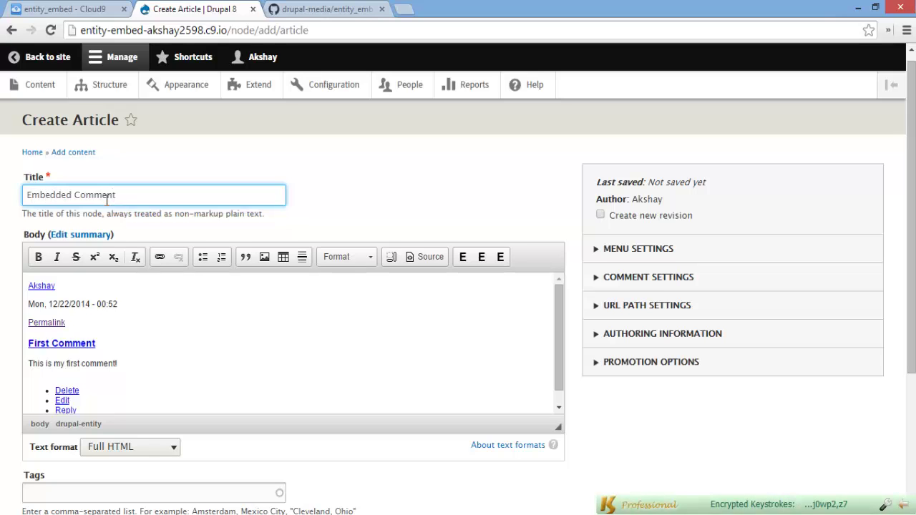
scroll(106, 200, "down", 2)
left_click(69, 485)
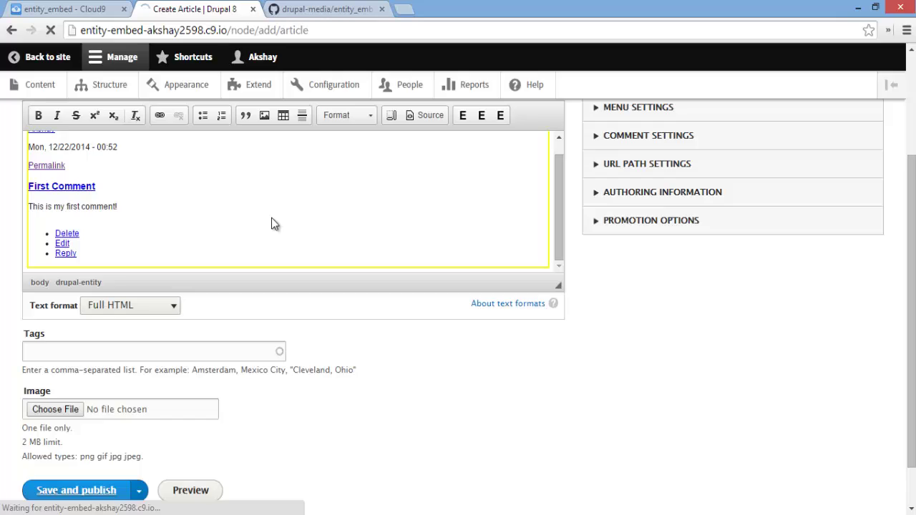
Reopen the Embedded Comment article for editing and change its embedded comment to display as Label
scroll(532, 354, "down", 1)
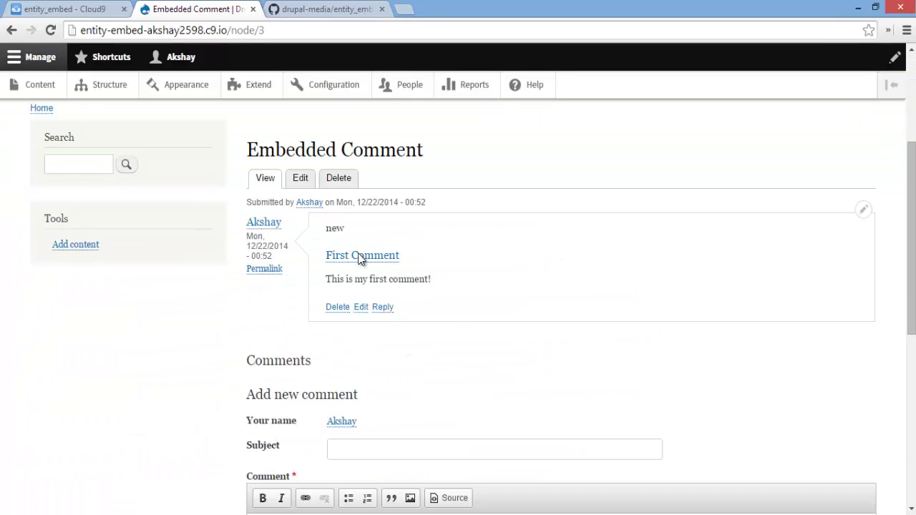
left_click_drag(468, 283, 303, 227)
left_click(621, 266)
scroll(621, 266, "up", 2)
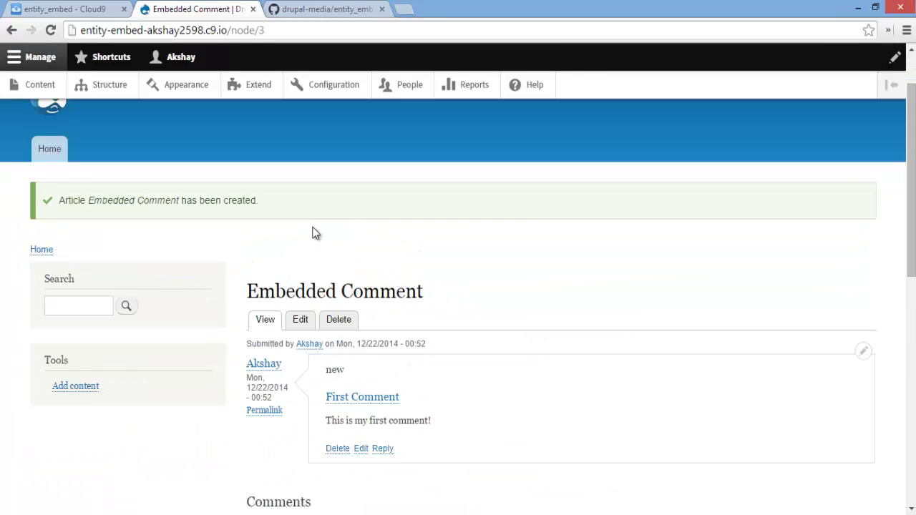
left_click(305, 319)
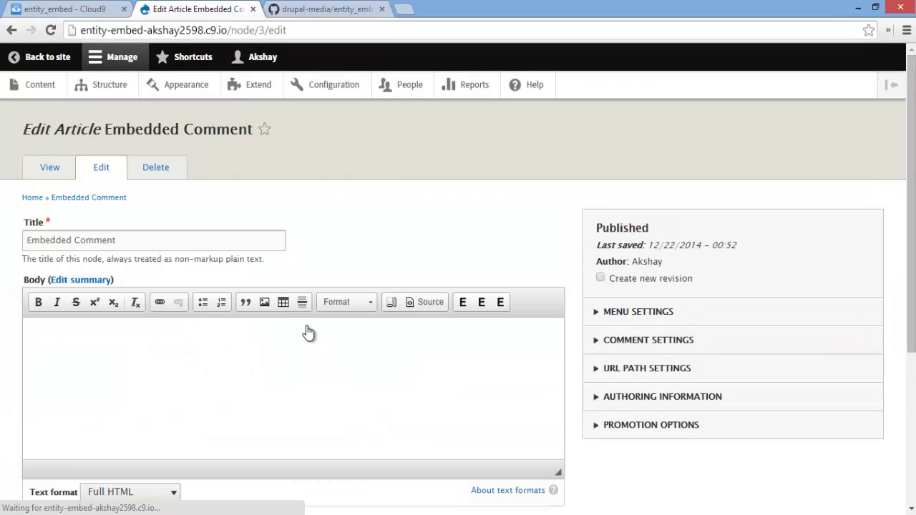
left_click(165, 364)
left_click(483, 303)
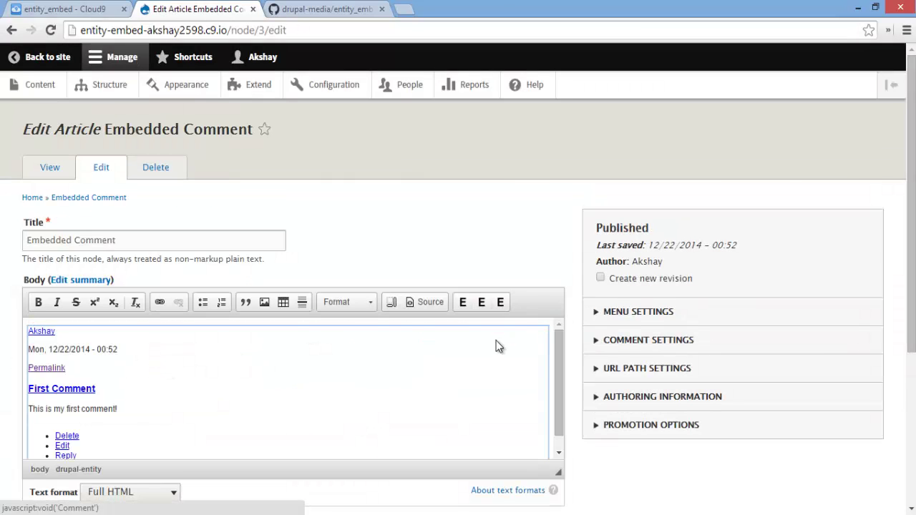
left_click(338, 309)
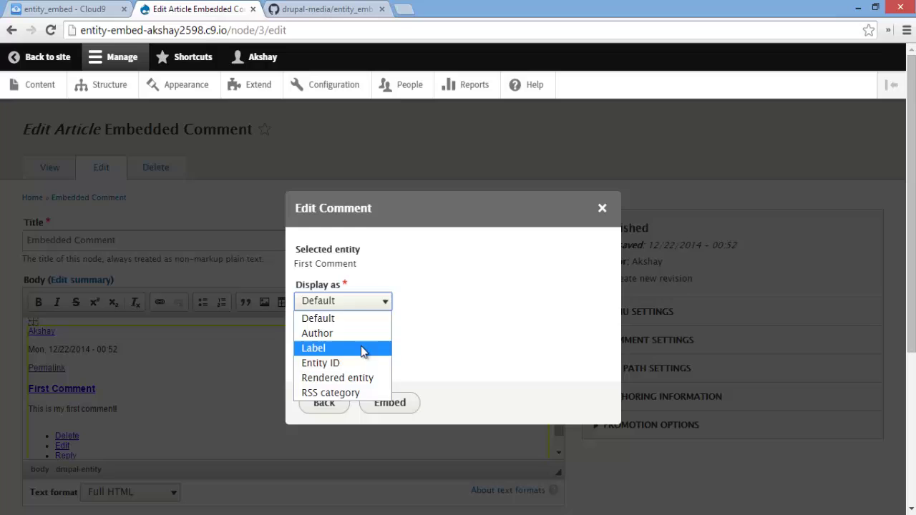
left_click(362, 348)
left_click(399, 402)
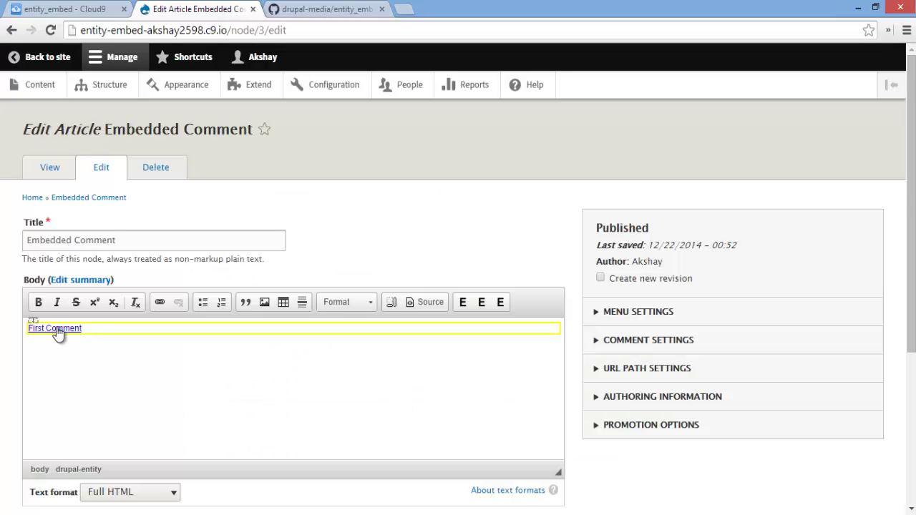
Save the article, keeping it published, and follow its embedded First Comment link
scroll(120, 356, "down", 3)
left_click(117, 449)
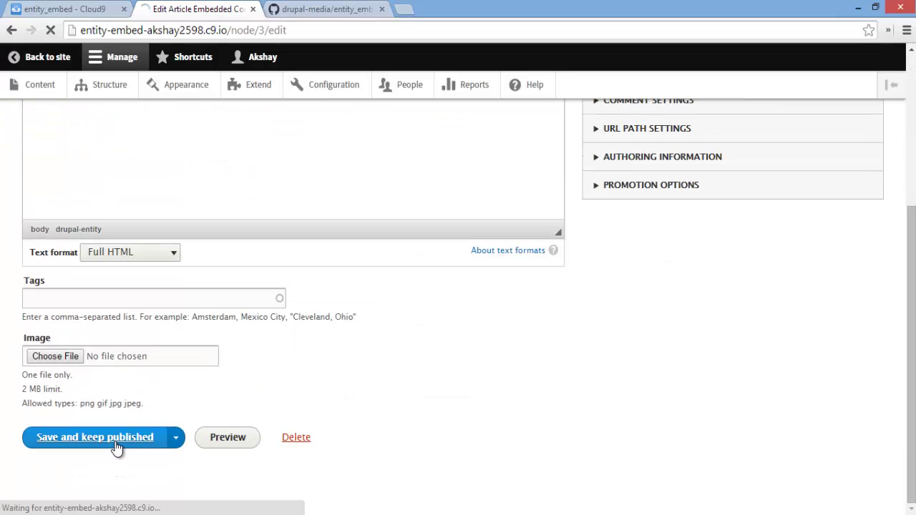
scroll(319, 297, "down", 4)
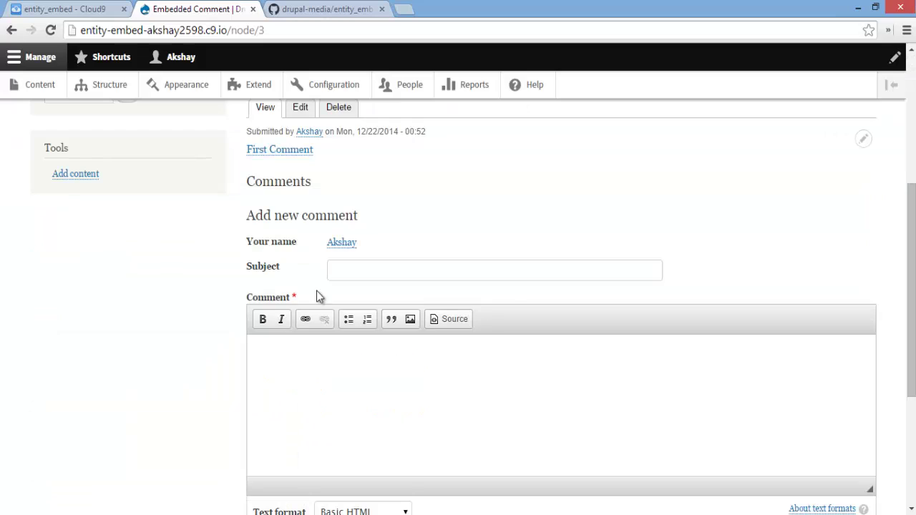
left_click(275, 155)
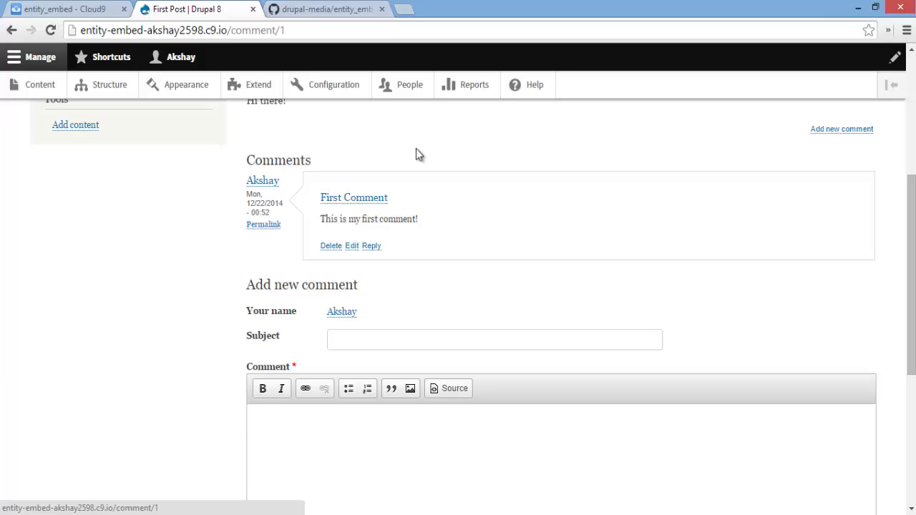
Create a further article from the content overview and switch its body's text format to Full HTML
scroll(415, 148, "up", 4)
left_click(37, 84)
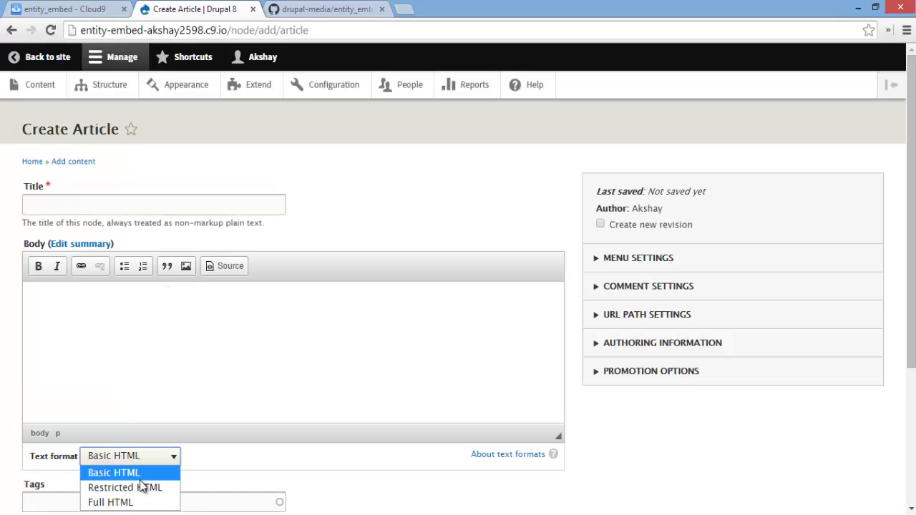
left_click(114, 500)
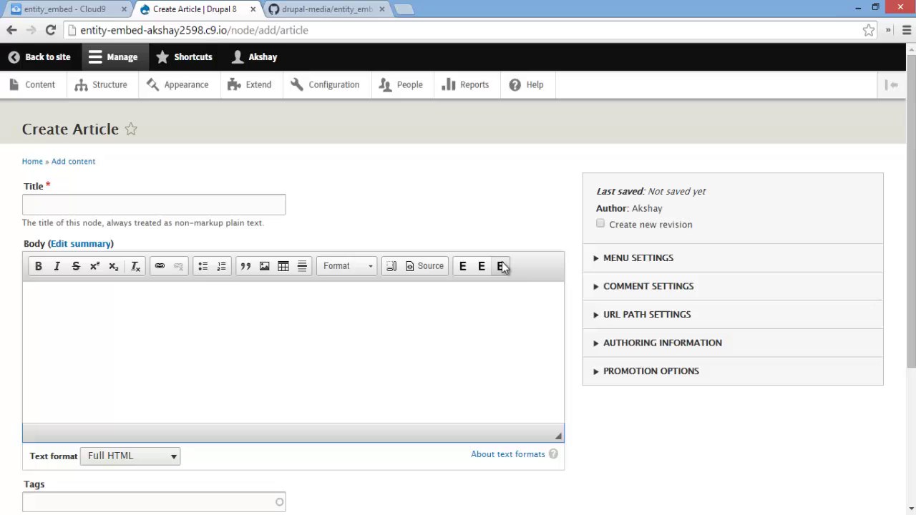
Embed the Administrator role in the article body, displayed as Author with the Default view mode
left_click(502, 266)
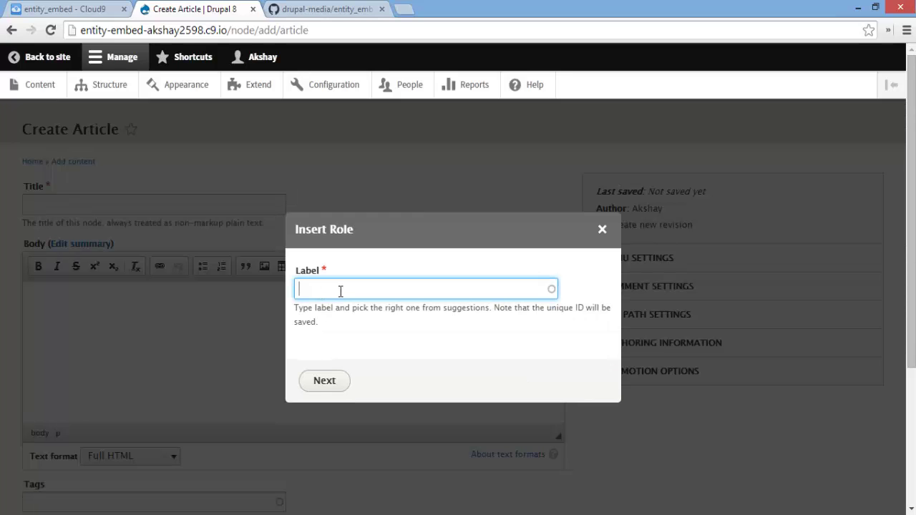
type("Adm")
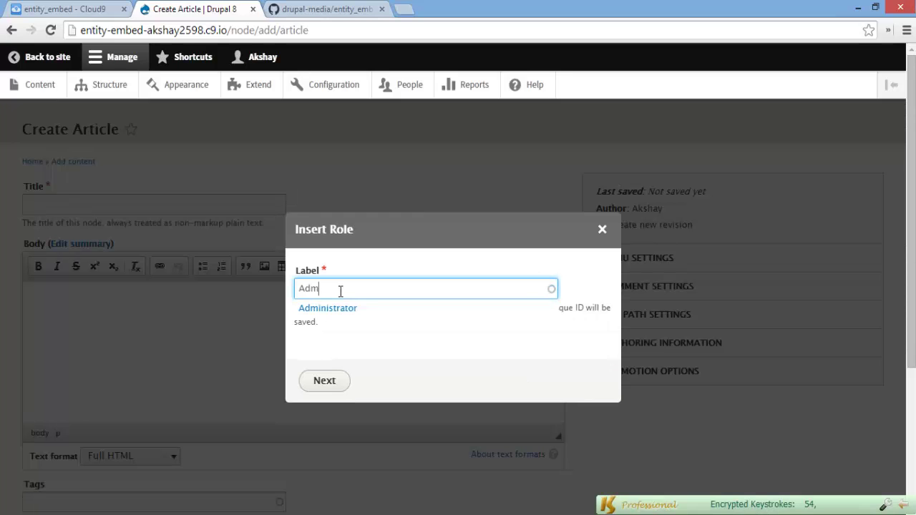
left_click(342, 306)
left_click(344, 385)
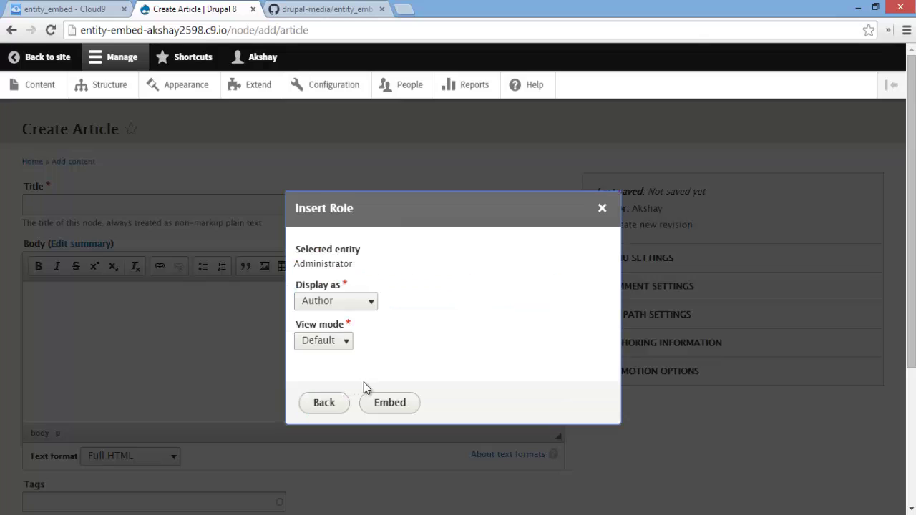
left_click(390, 403)
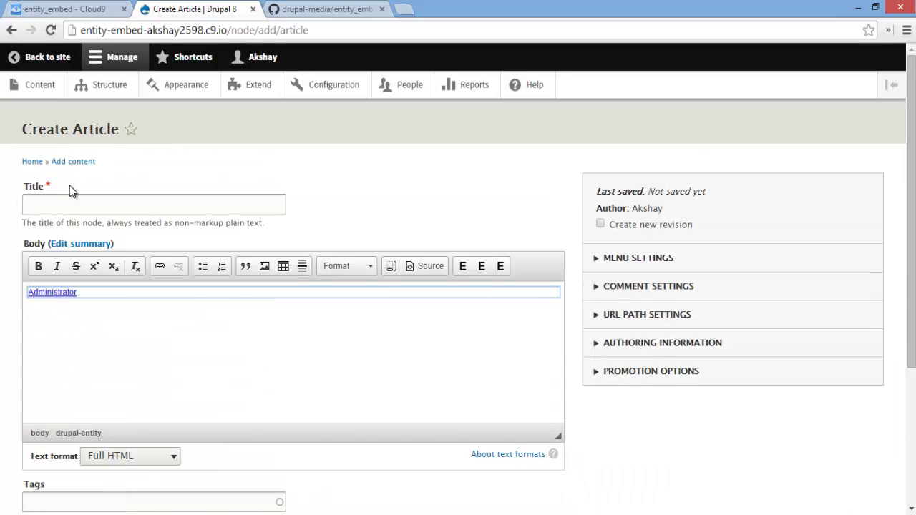
Title the article "Admin" and save and publish it
left_click(83, 202)
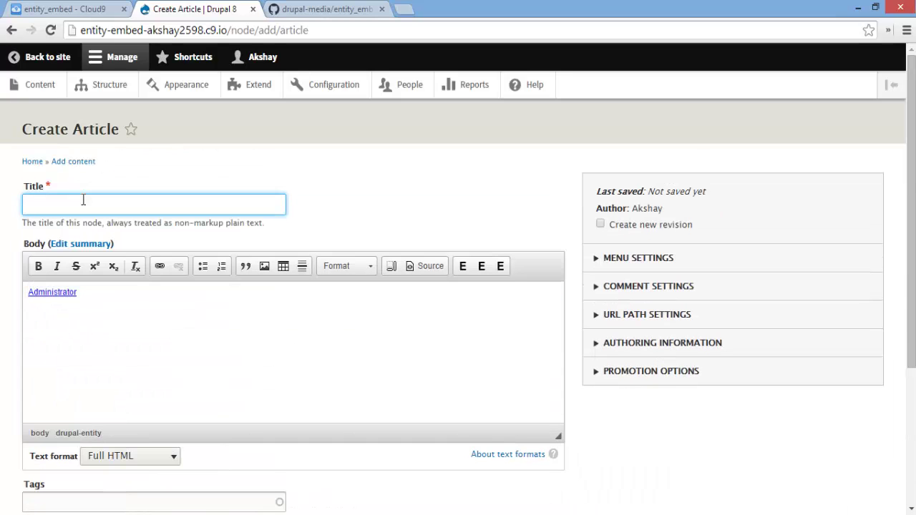
type("Admin")
scroll(108, 385, "down", 3)
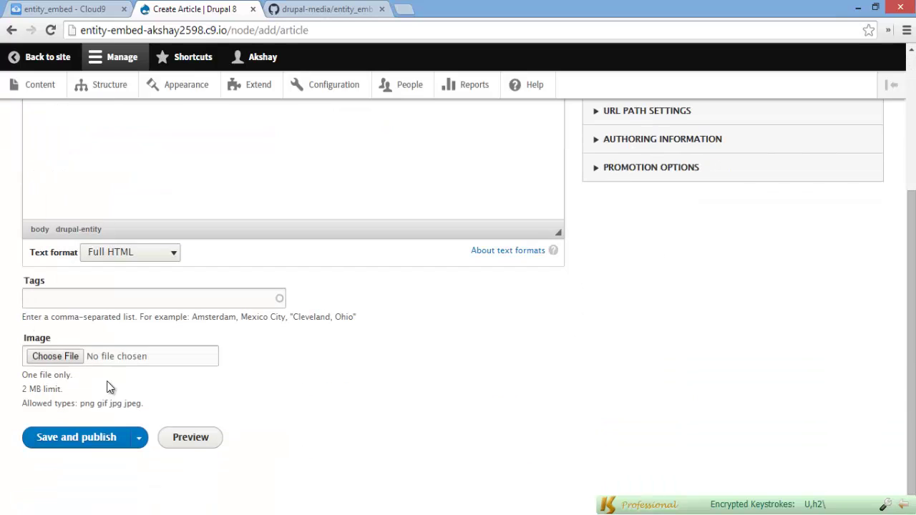
left_click(88, 438)
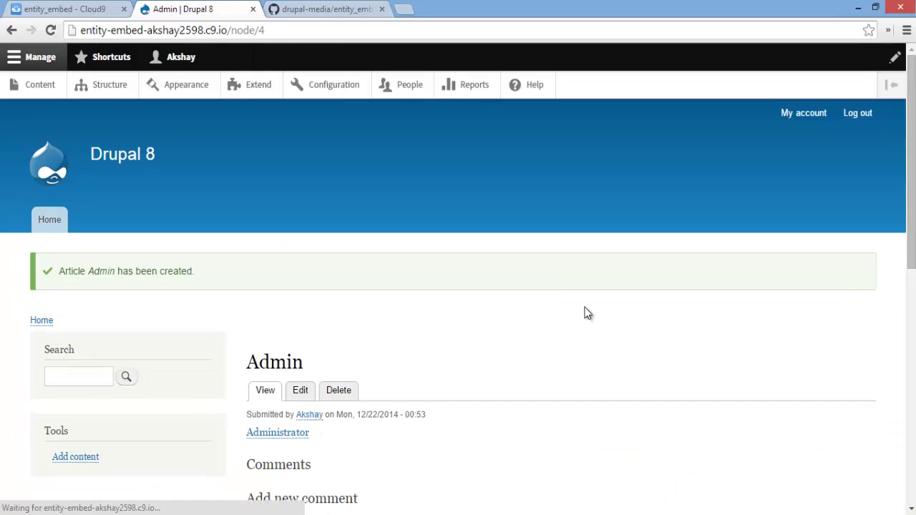
Check where the embedded Administrator link in the Admin article leads, and return to the site's front page
scroll(518, 261, "down", 1)
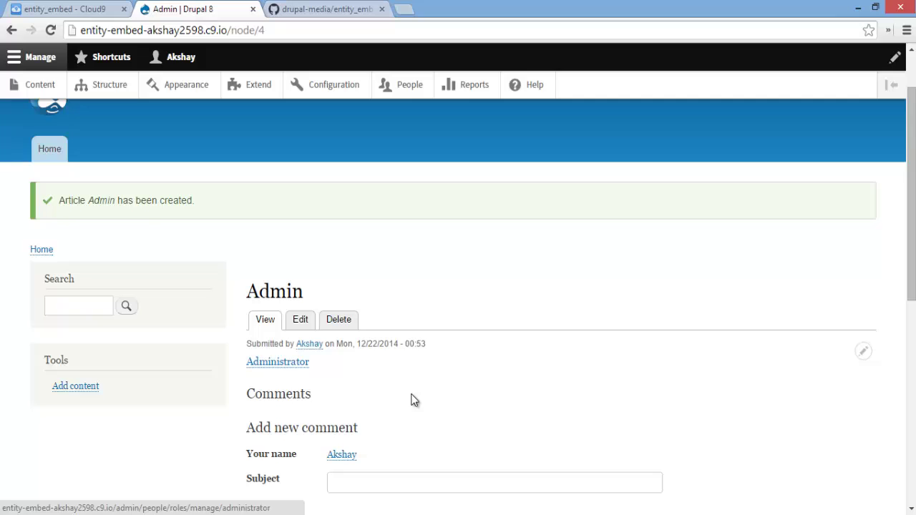
scroll(342, 359, "down", 3)
scroll(348, 293, "up", 2)
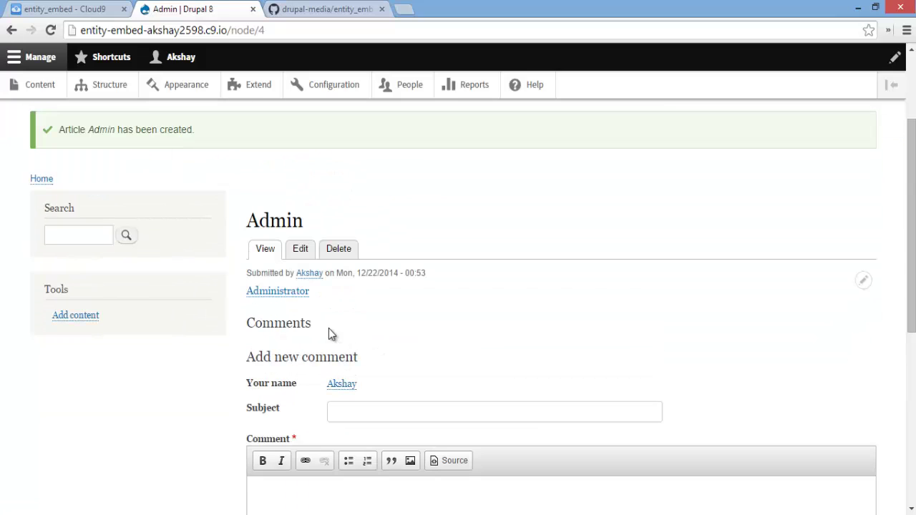
left_click(296, 290)
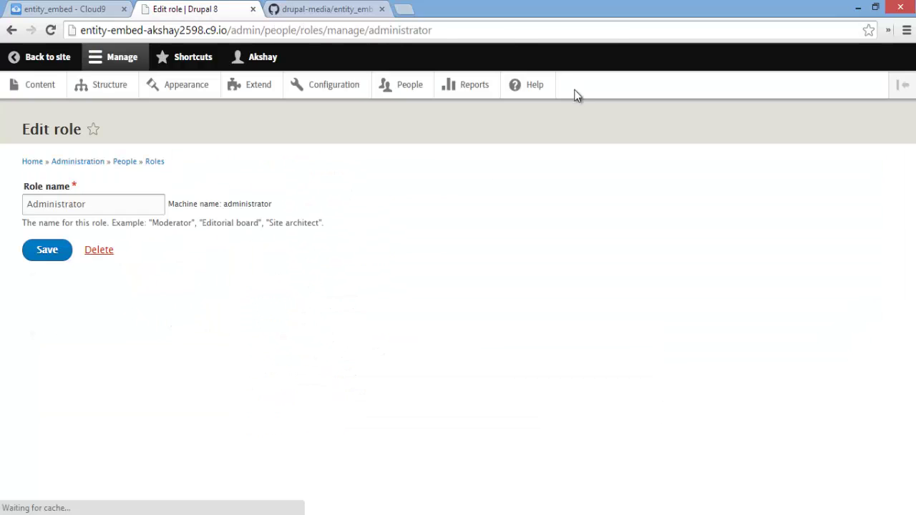
left_click(12, 31)
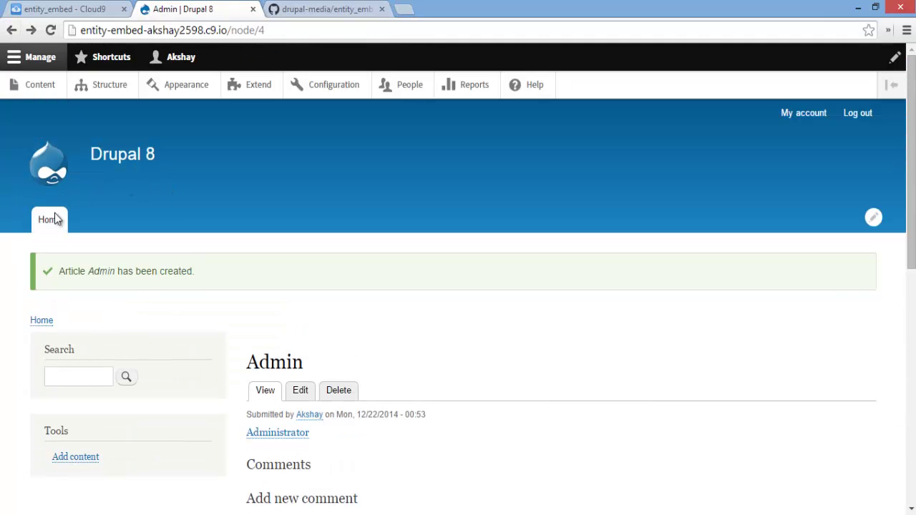
left_click(58, 217)
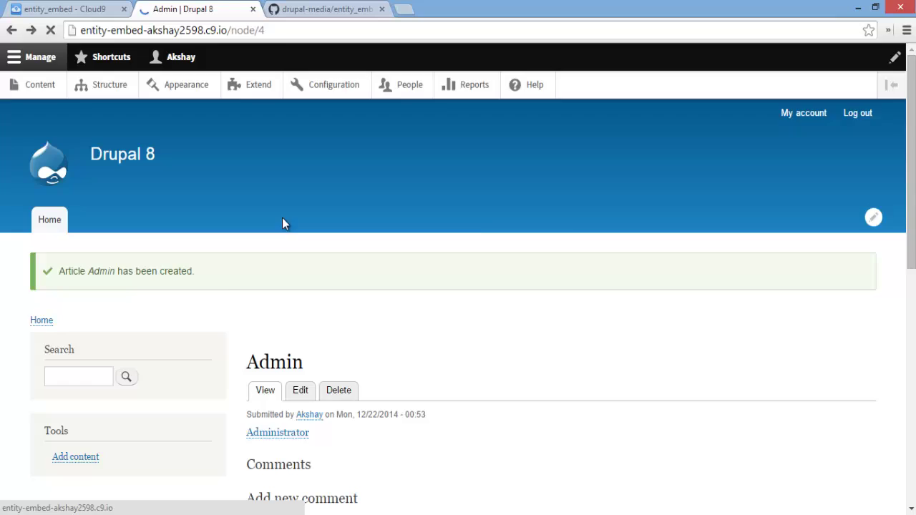